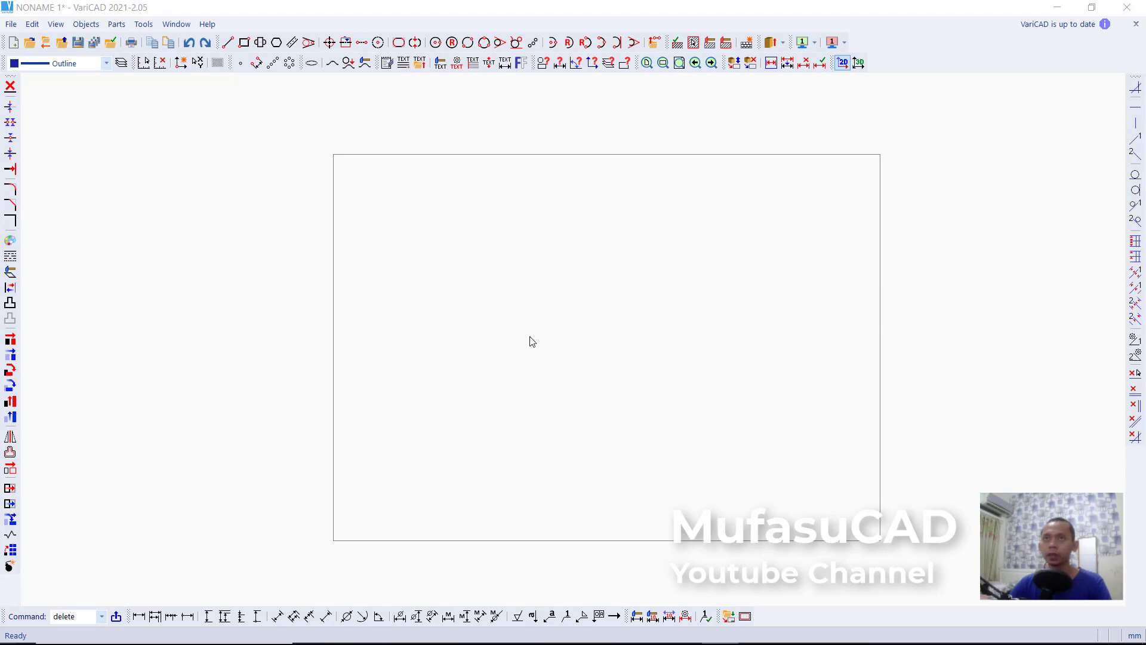
# Draw a thin horizontal rectangle 50 mm wide in the lower middle of the drawing sheet
pyautogui.click(243, 42)
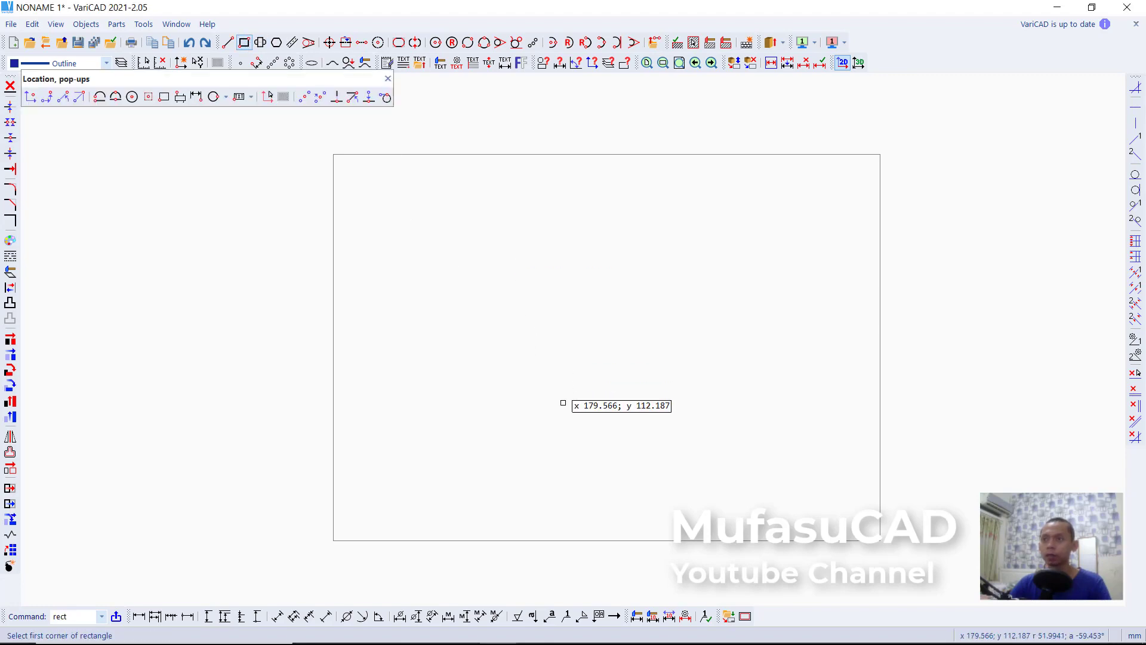
pyautogui.click(539, 386)
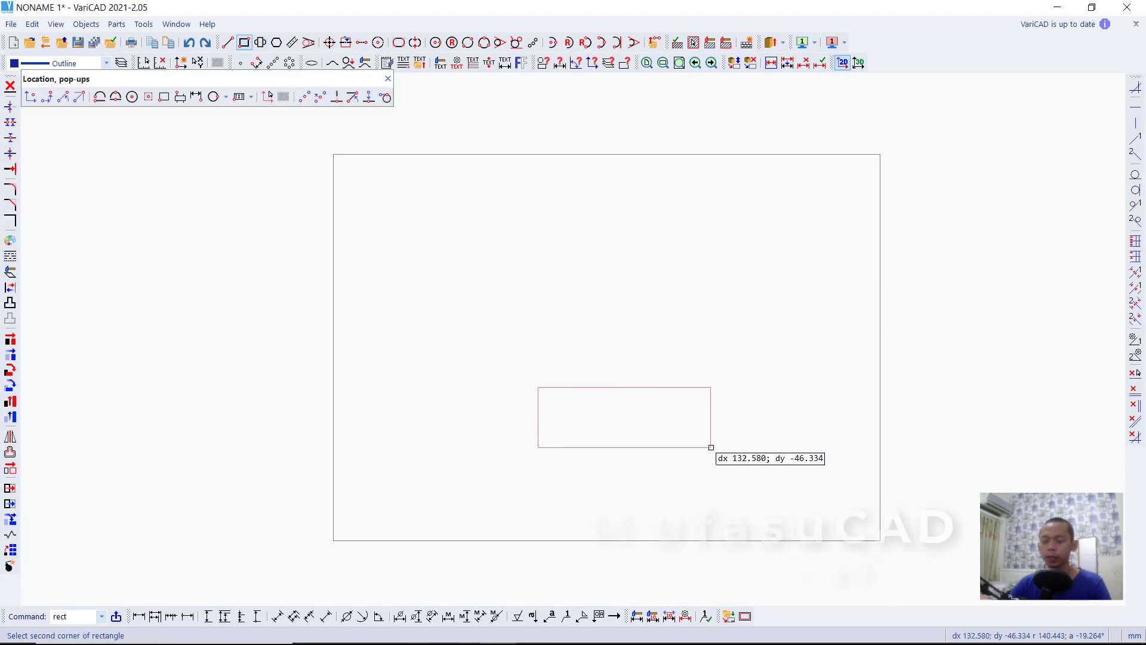
pyautogui.click(711, 447)
pyautogui.press('space')
pyautogui.moveTo(288, 269); pyautogui.dragTo(923, 153)
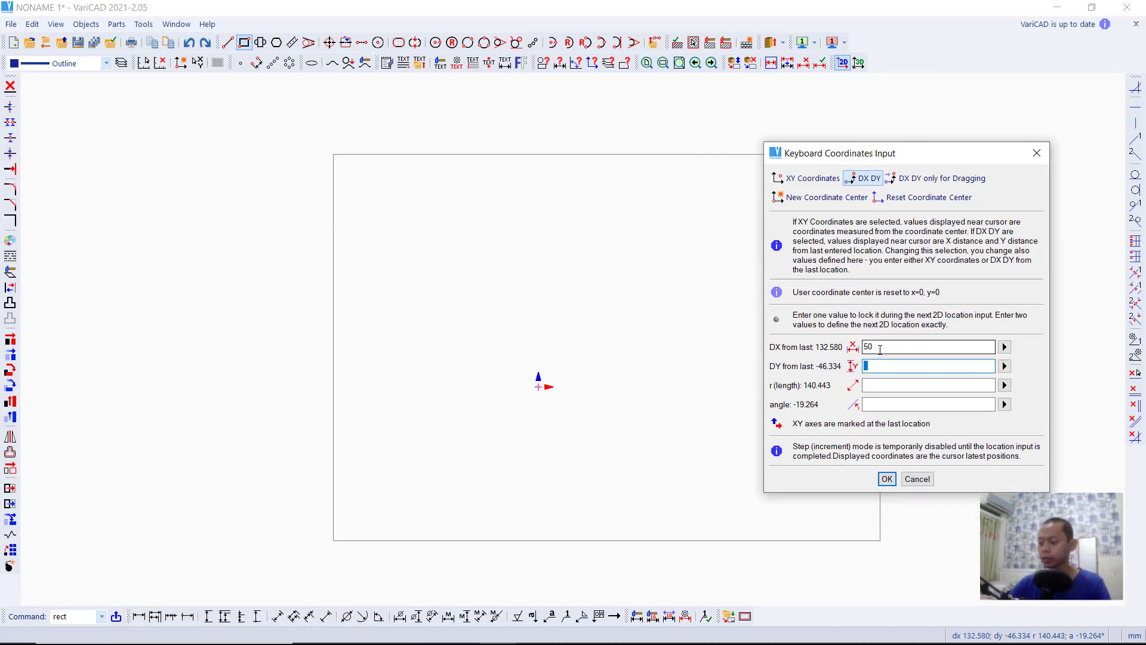
pyautogui.press('Return')
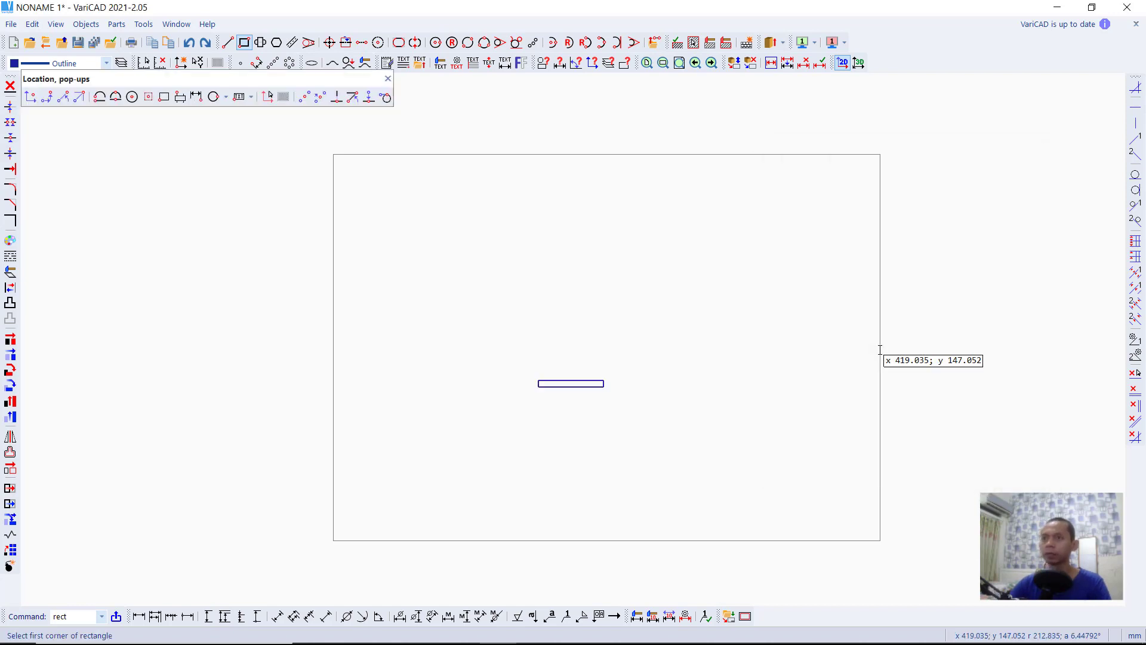
pyautogui.scroll(4, 559, 380)
pyautogui.scroll(3, 561, 377)
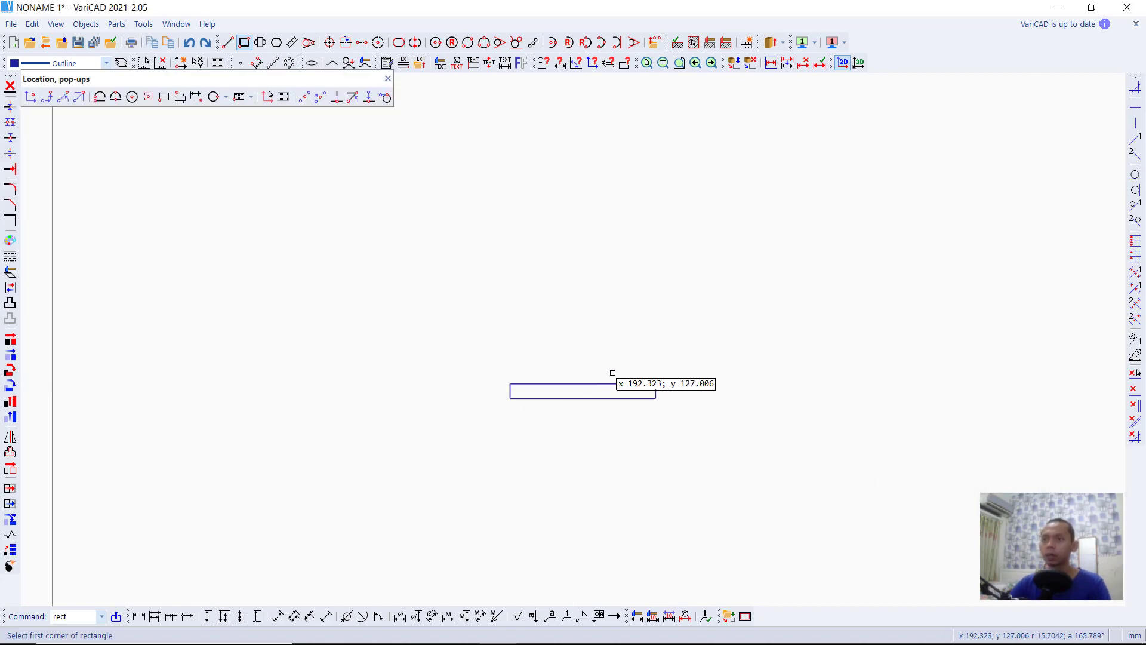
pyautogui.press('Escape')
# Make one copy of the rectangle about 87 mm straight above the original
pyautogui.moveTo(721, 356); pyautogui.dragTo(488, 443)
pyautogui.scroll(-2, 530, 427)
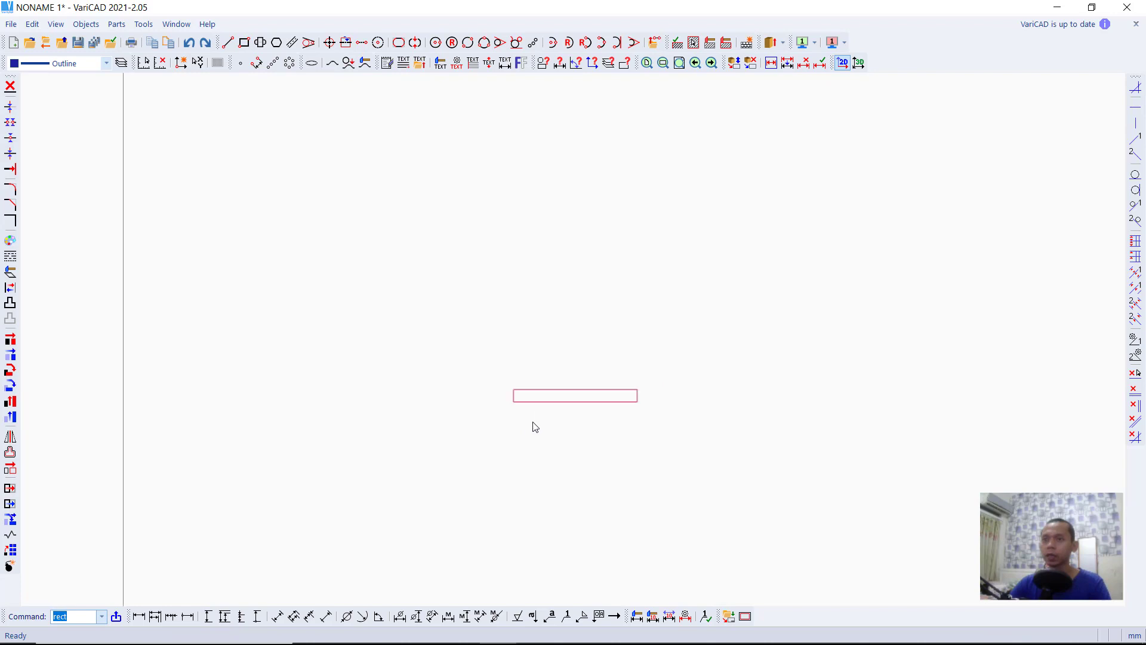
pyautogui.click(10, 339)
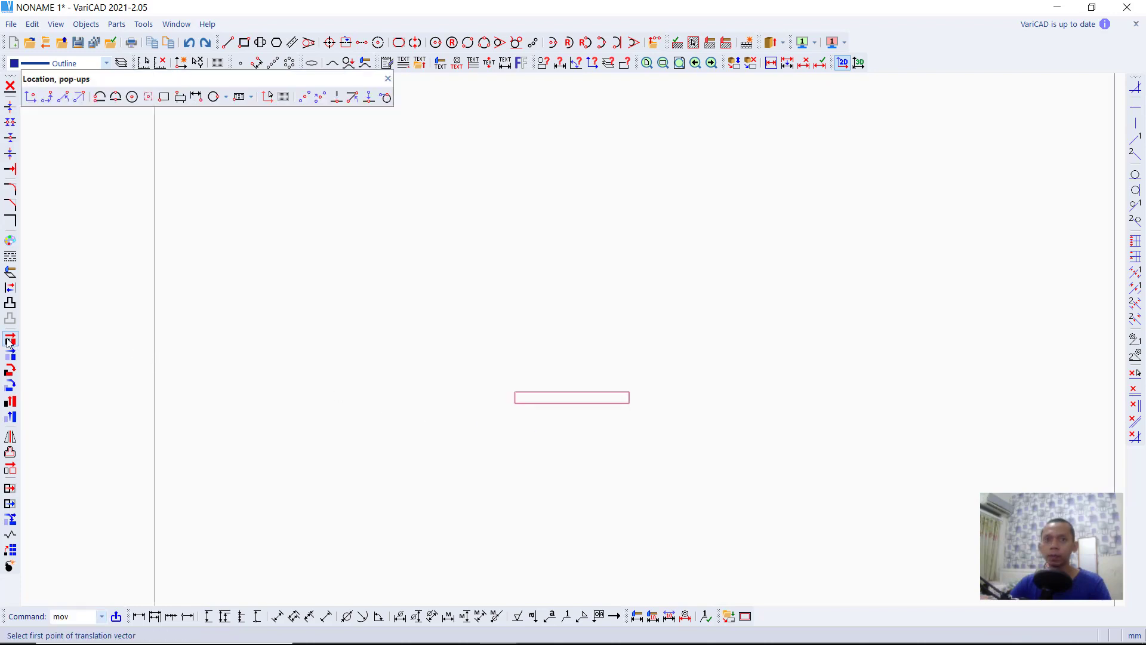
pyautogui.click(550, 367)
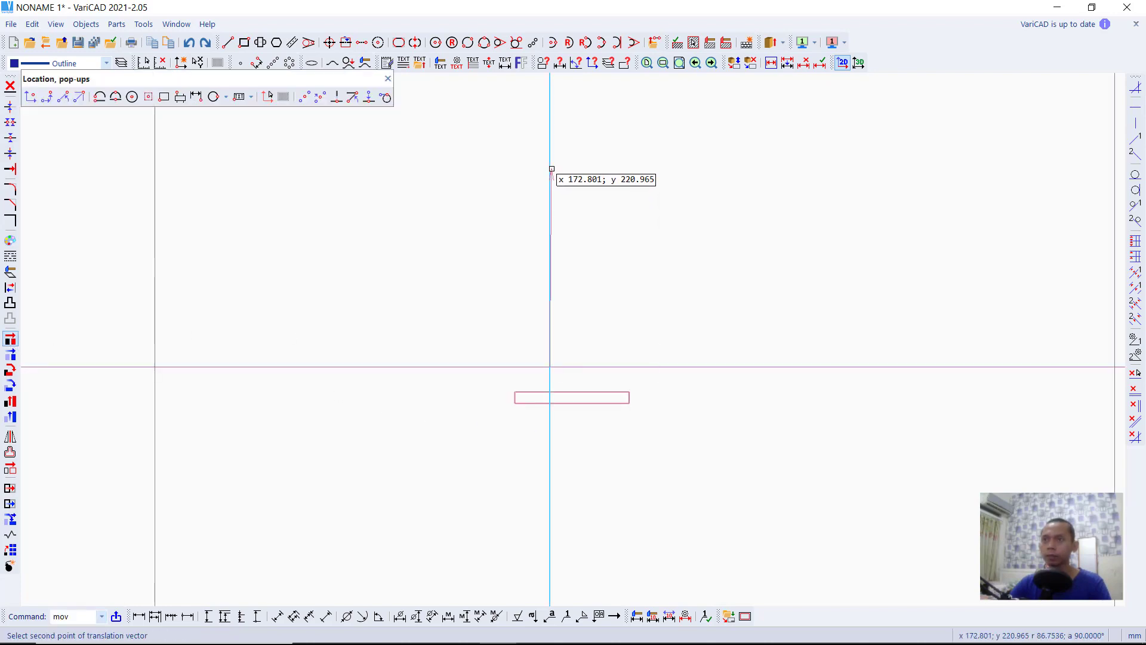
pyautogui.click(550, 173)
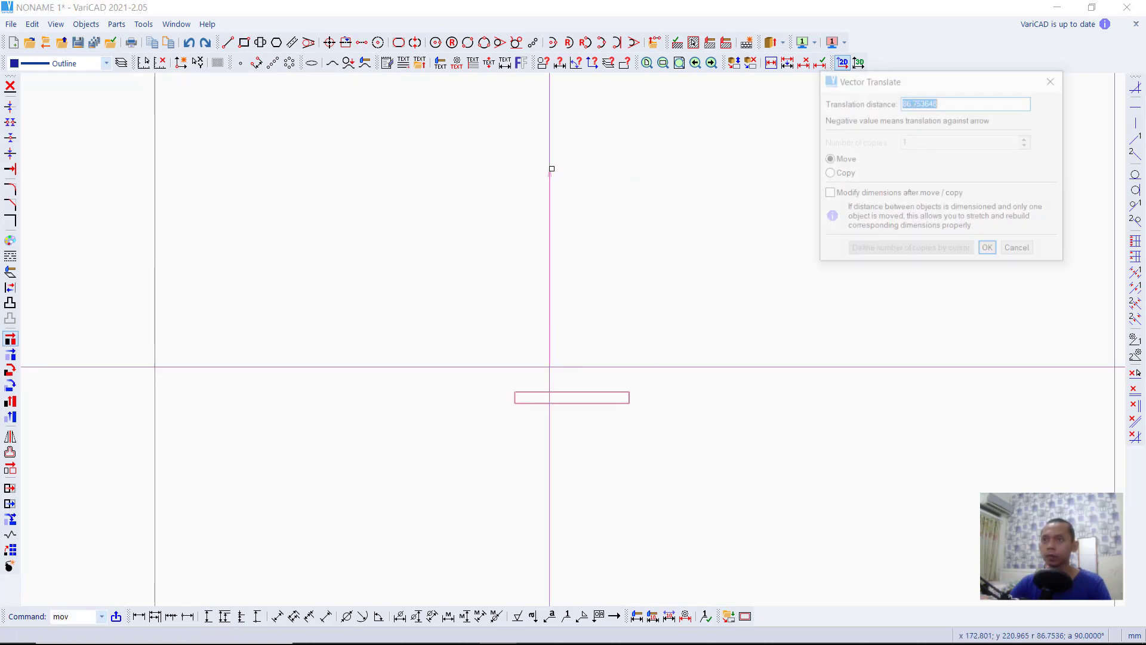
pyautogui.click(828, 174)
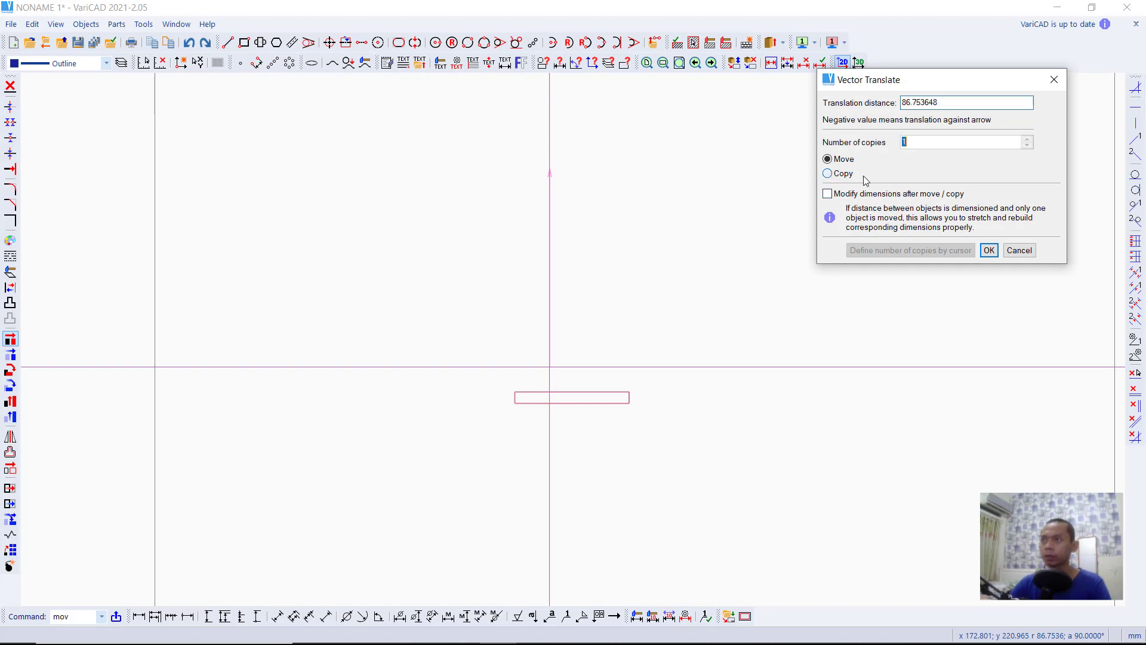
pyautogui.click(988, 250)
# Rotate the upper rectangle copy by 90 degrees about its centre
pyautogui.moveTo(675, 160)
pyautogui.mouseDown()
pyautogui.moveTo(568, 209)
pyautogui.moveTo(459, 240)
pyautogui.mouseUp()
pyautogui.rightClick(566, 179)
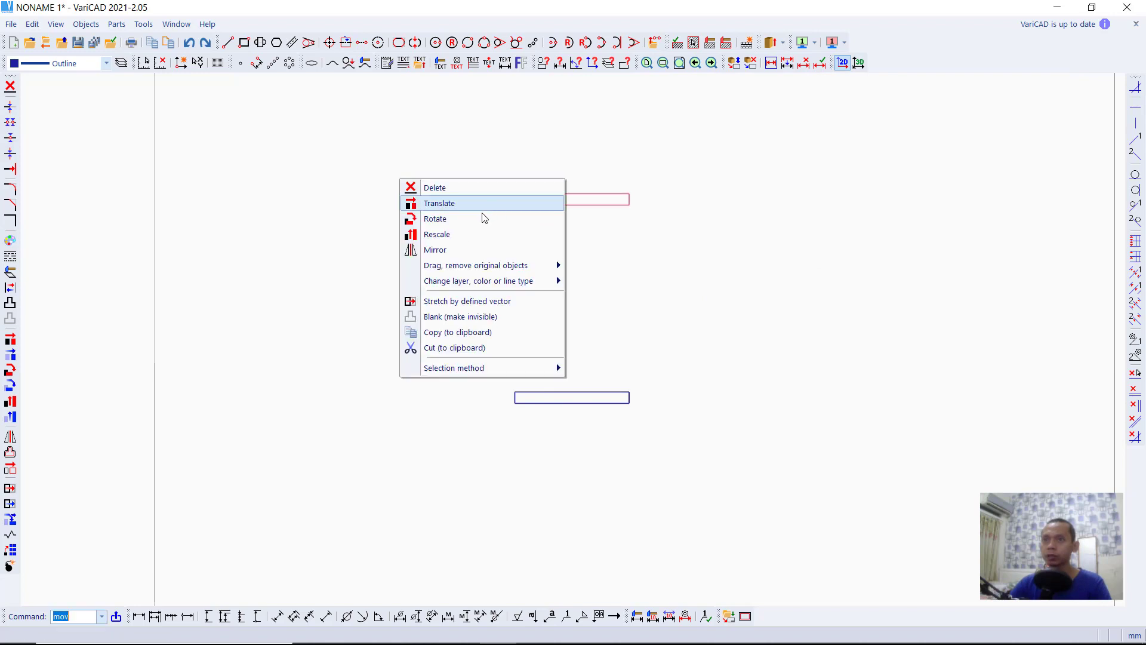
pyautogui.click(442, 218)
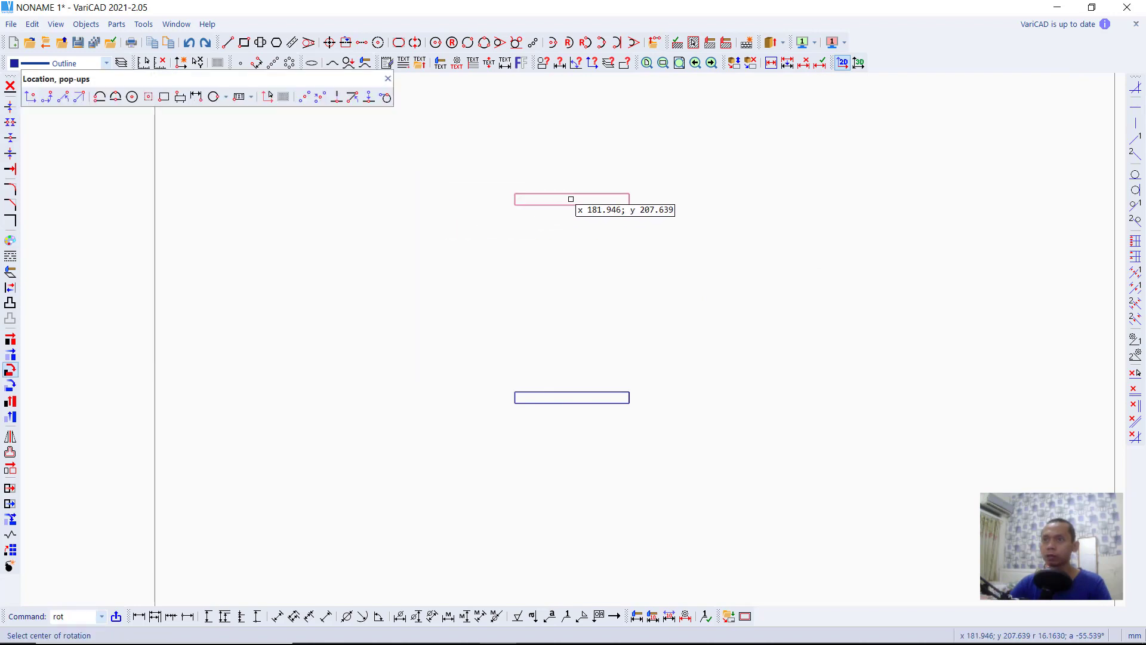
pyautogui.click(570, 199)
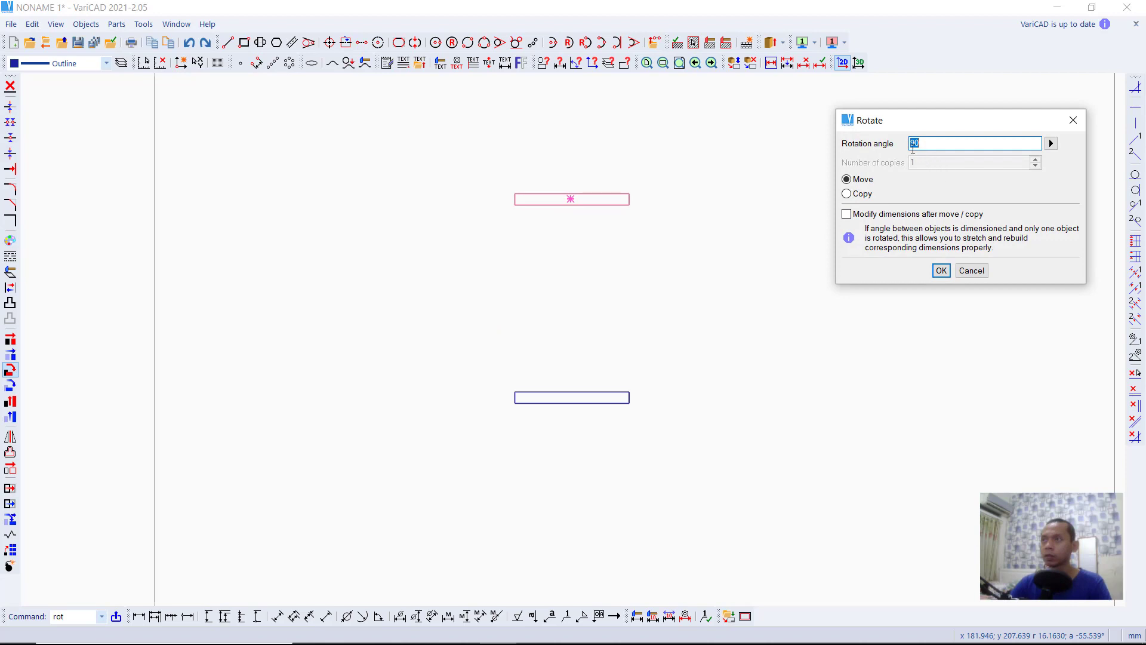
pyautogui.click(942, 271)
# Move the vertical rectangle so its upper-right corner meets the horizontal rectangle's upper-left corner, without copying it
pyautogui.moveTo(630, 118); pyautogui.dragTo(502, 308)
pyautogui.click(10, 340)
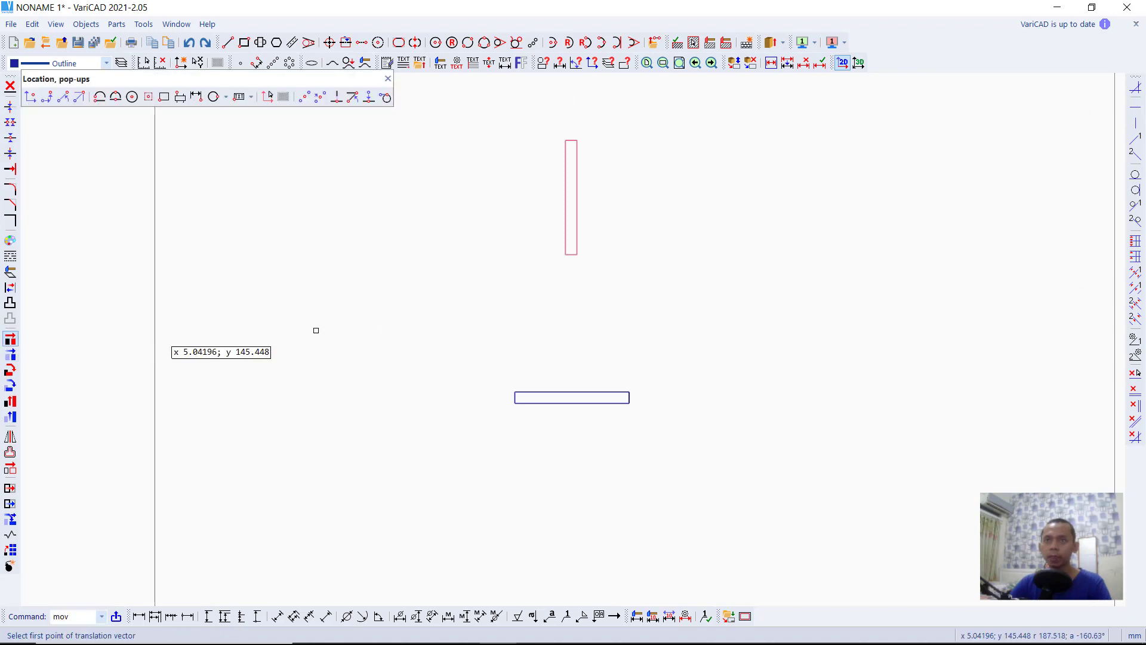
pyautogui.click(576, 139)
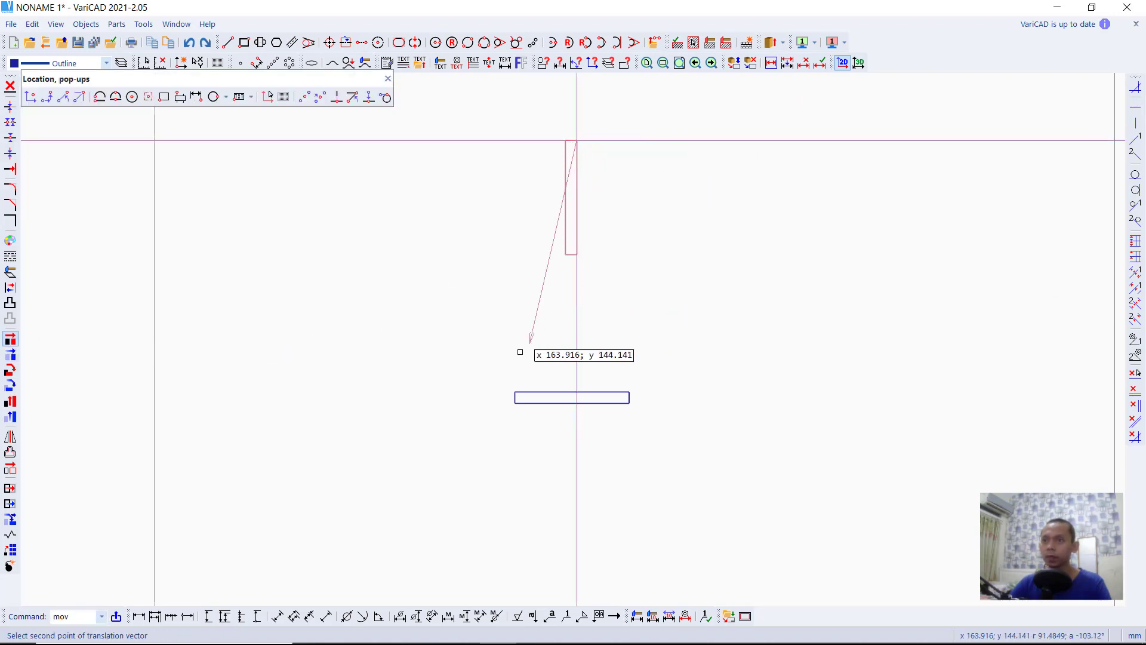
pyautogui.click(514, 391)
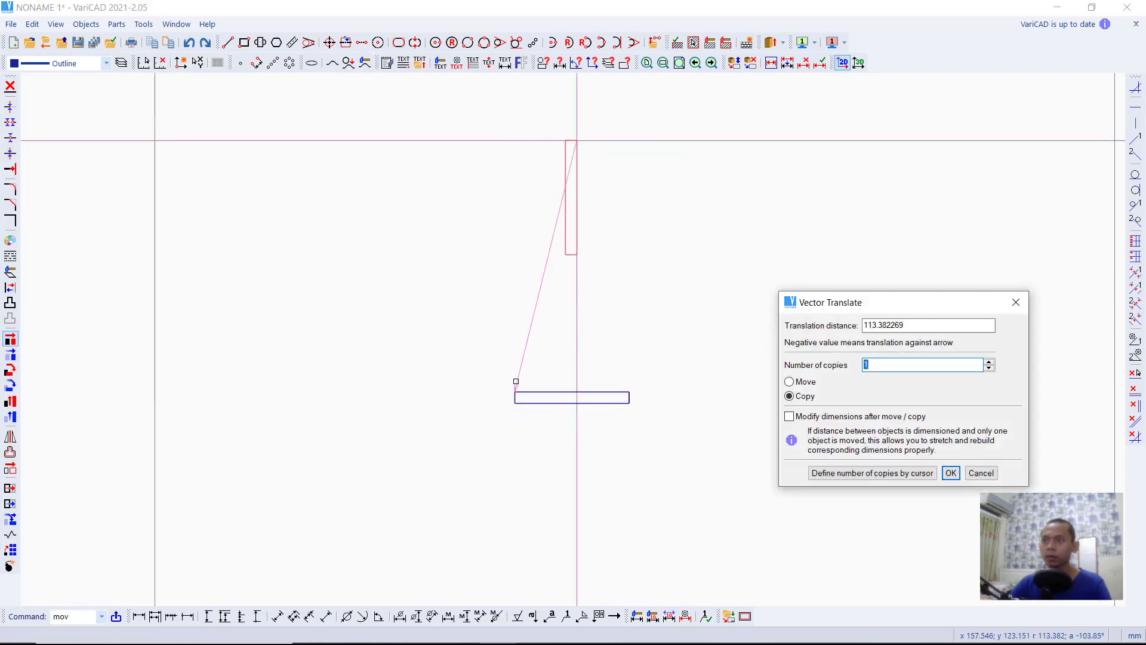
pyautogui.click(791, 383)
pyautogui.click(949, 474)
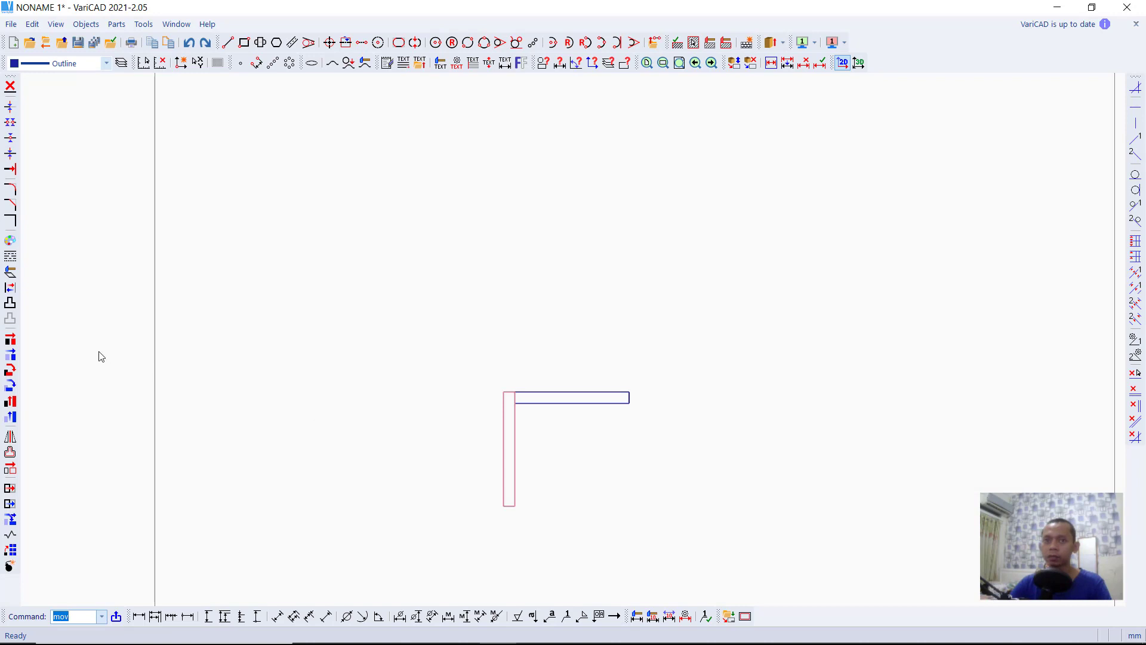
# Move the vertical rectangle 70 mm straight up
pyautogui.click(10, 339)
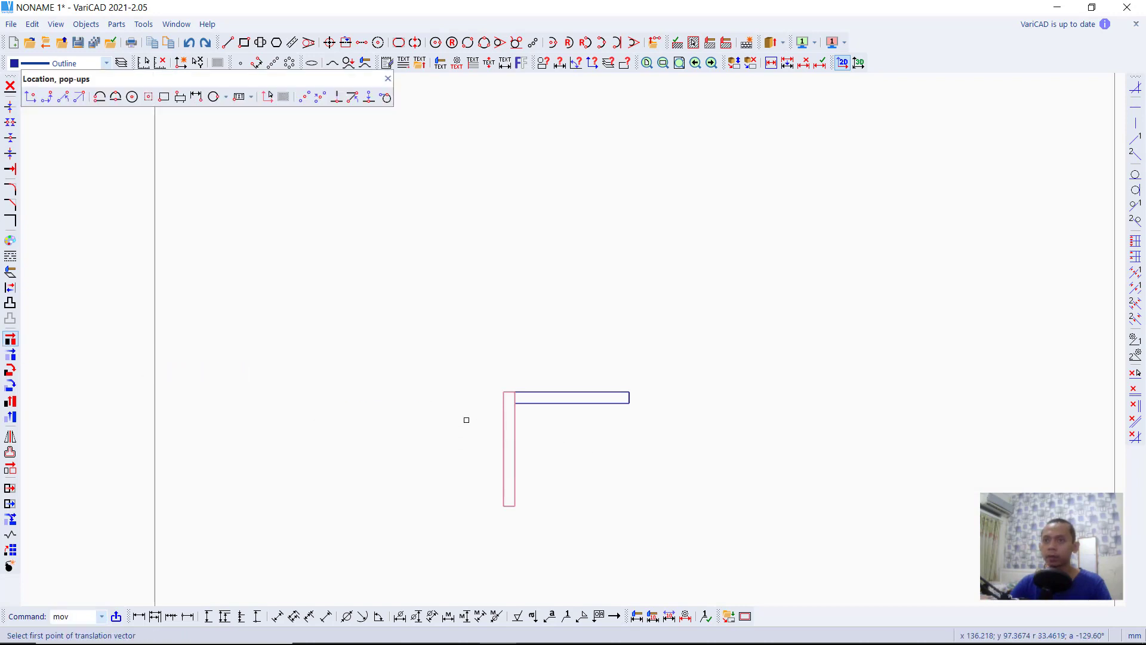
pyautogui.click(466, 450)
pyautogui.click(466, 370)
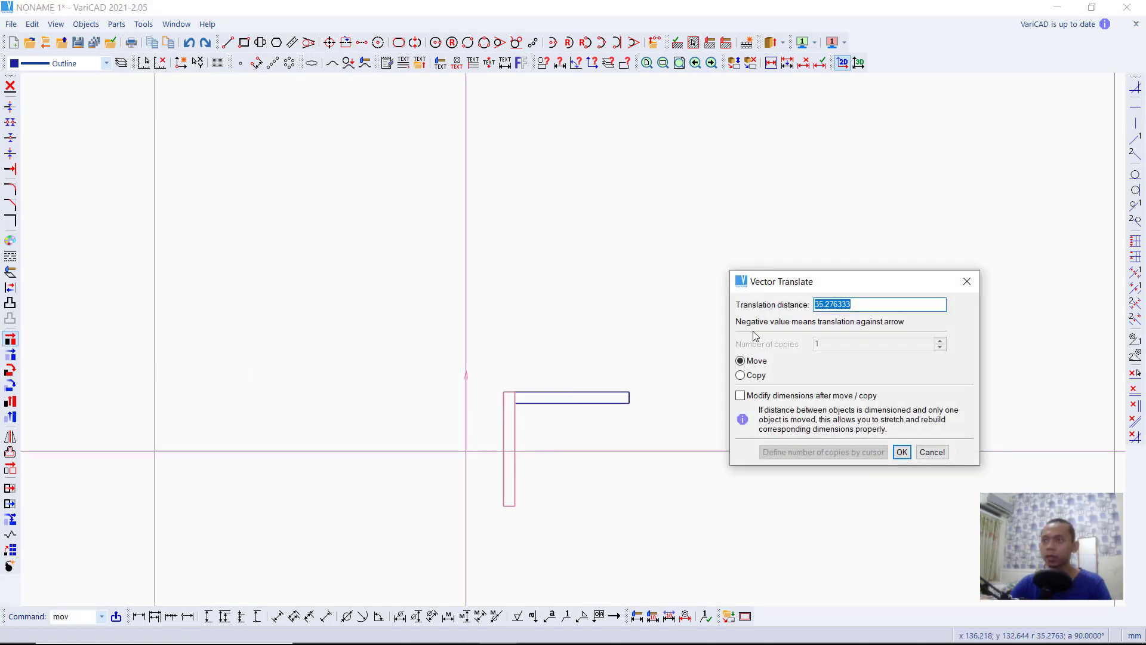
pyautogui.write('70')
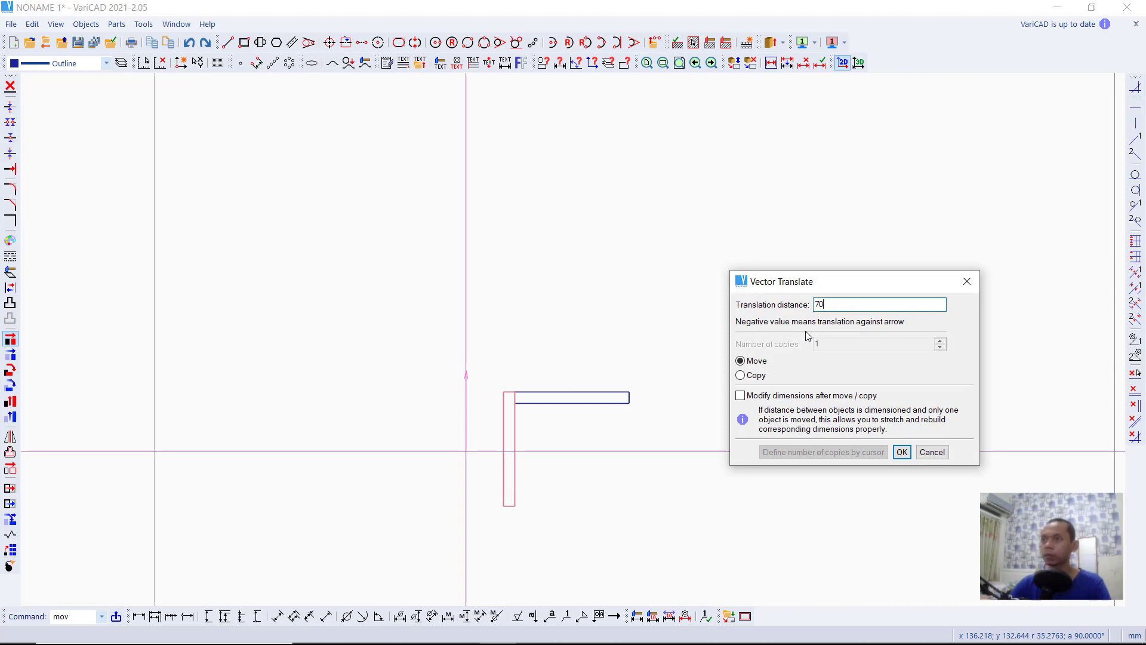
pyautogui.click(902, 452)
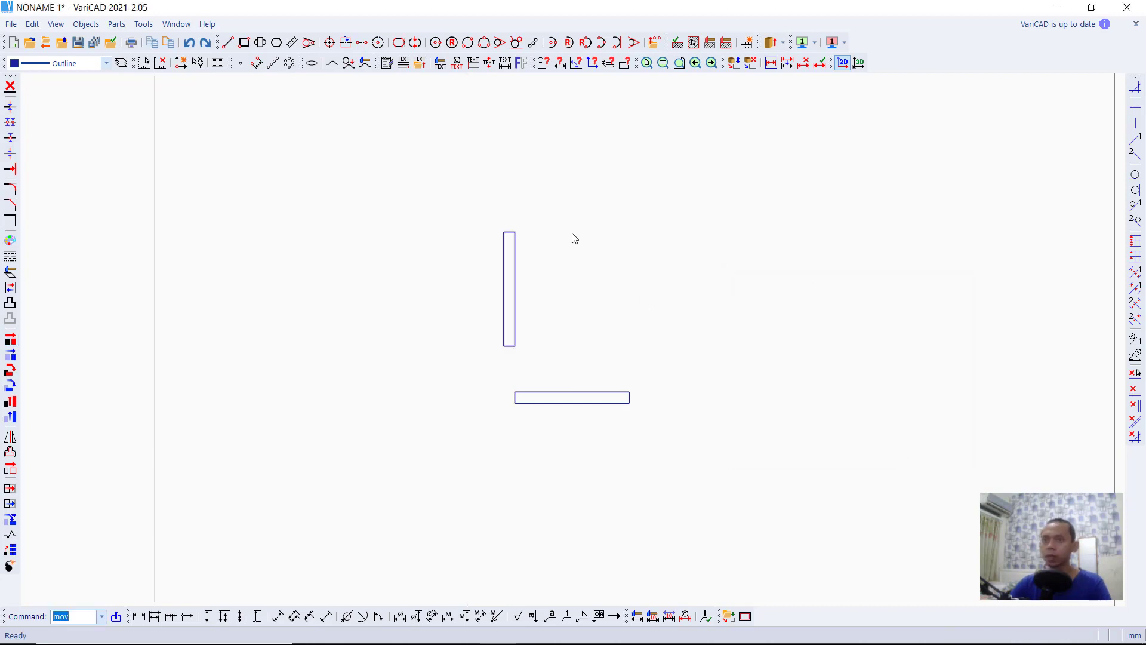
# Move the vertical rectangle 20 mm to the left
pyautogui.click(587, 207)
pyautogui.click(450, 377)
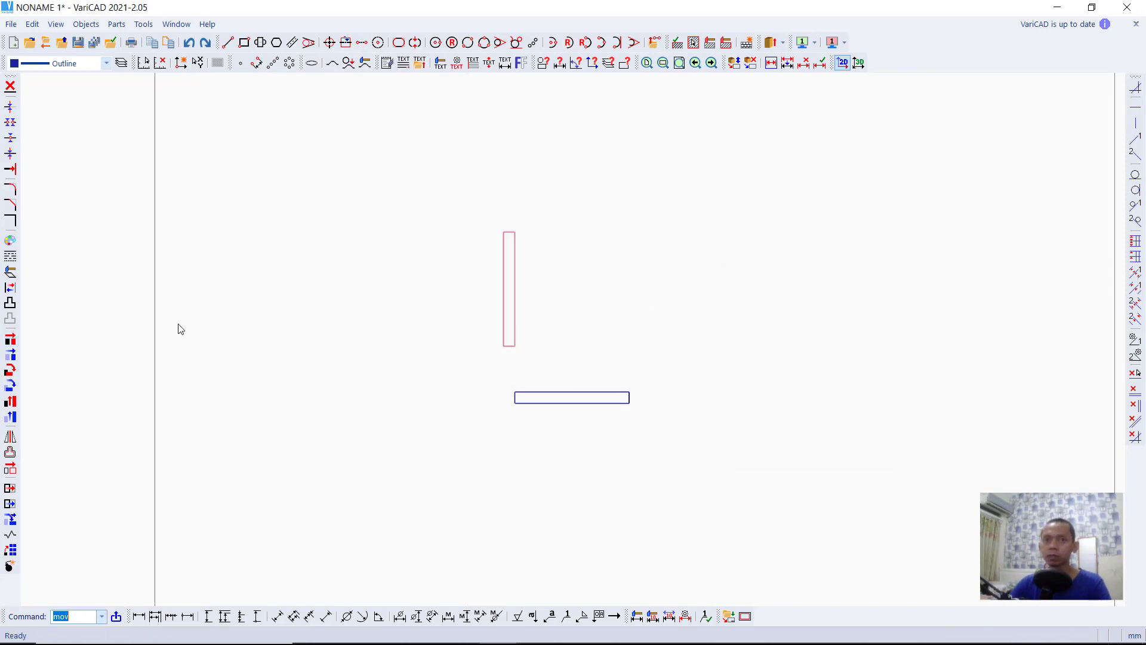
pyautogui.click(10, 340)
pyautogui.click(545, 183)
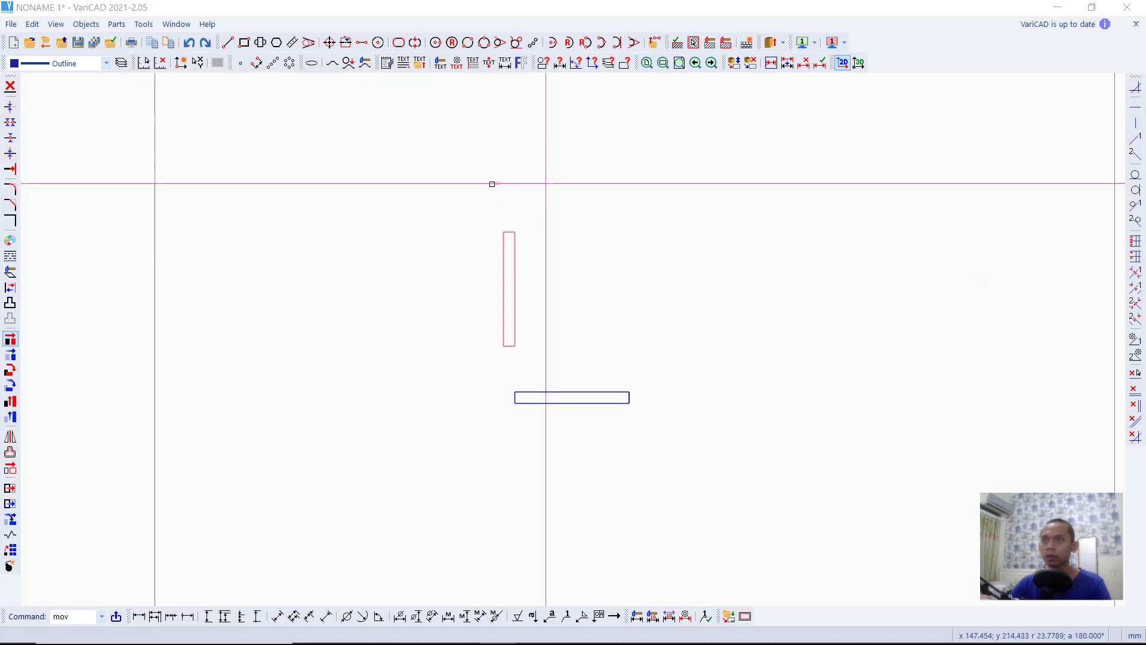
pyautogui.click(492, 184)
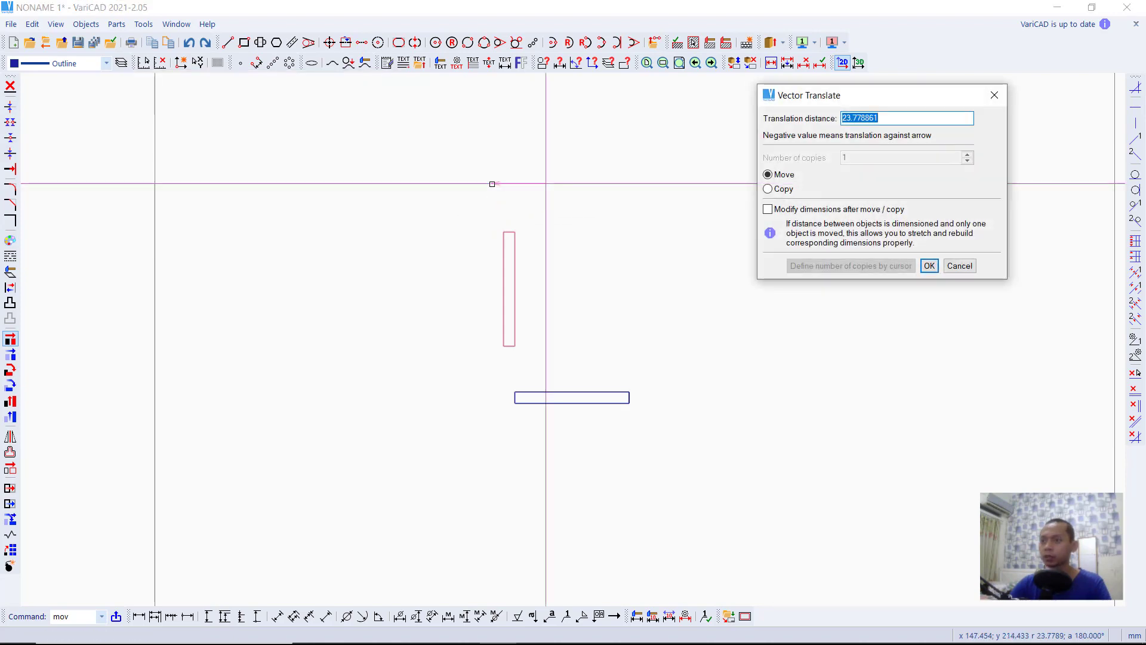
pyautogui.write('20')
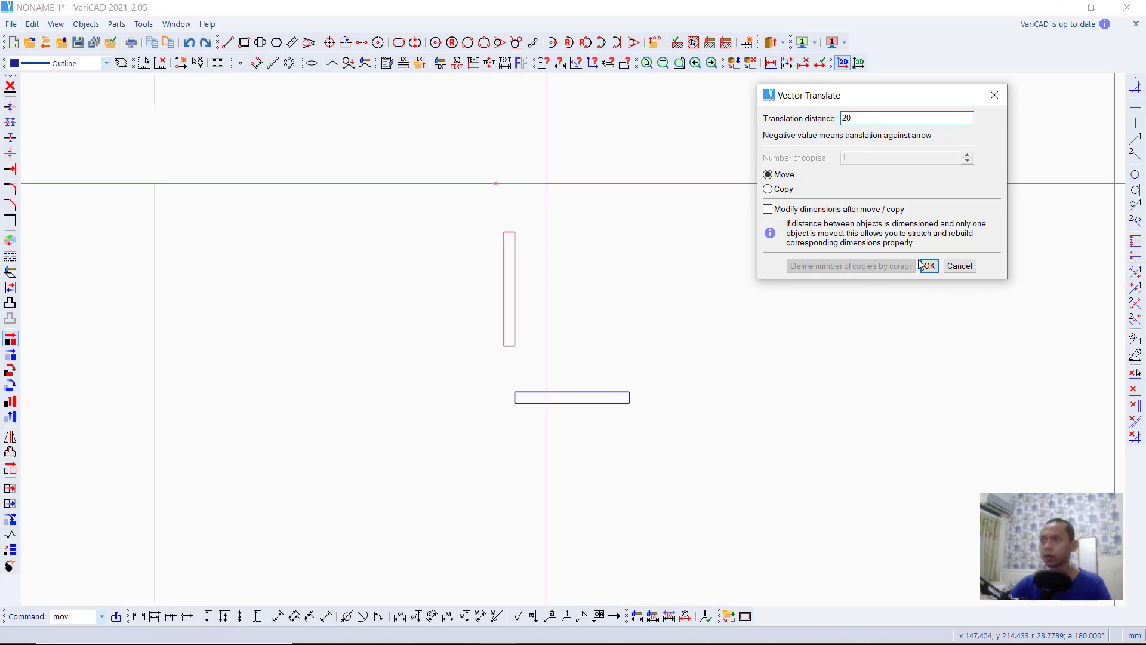
pyautogui.click(928, 266)
# Start a 30 mm radius arc smaller than 180 degrees, 10 mm right of the horizontal rectangle's upper-left corner along its top edge
pyautogui.scroll(-1, 487, 276)
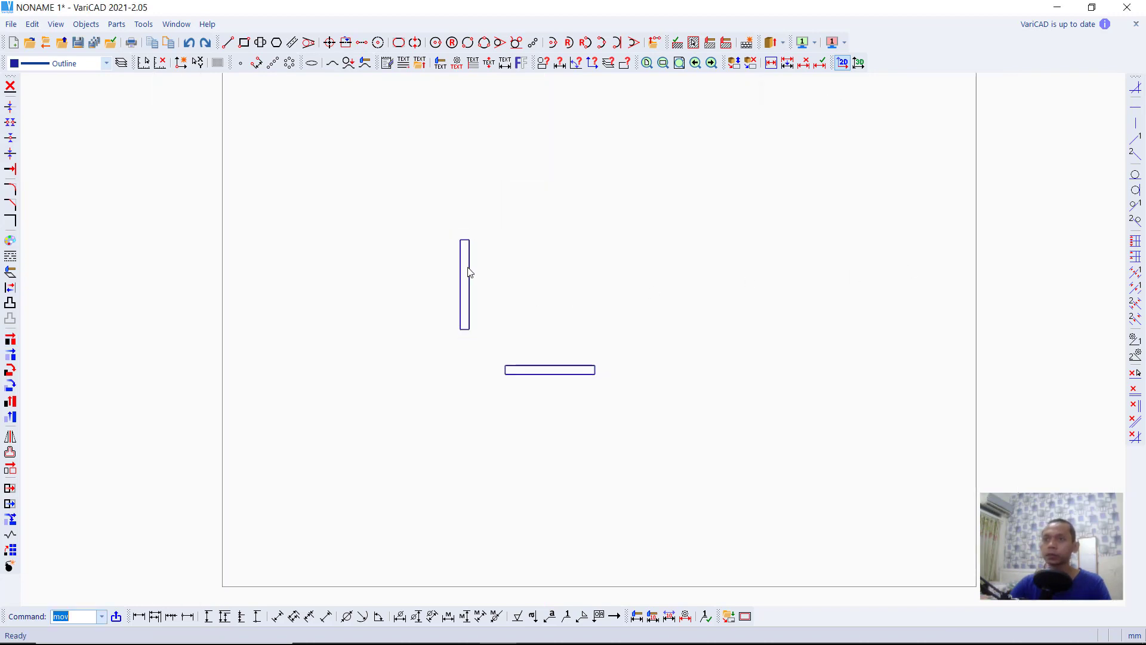
pyautogui.scroll(3, 469, 272)
pyautogui.scroll(2, 467, 267)
pyautogui.moveTo(588, 301); pyautogui.dragTo(588, 308, button='middle')
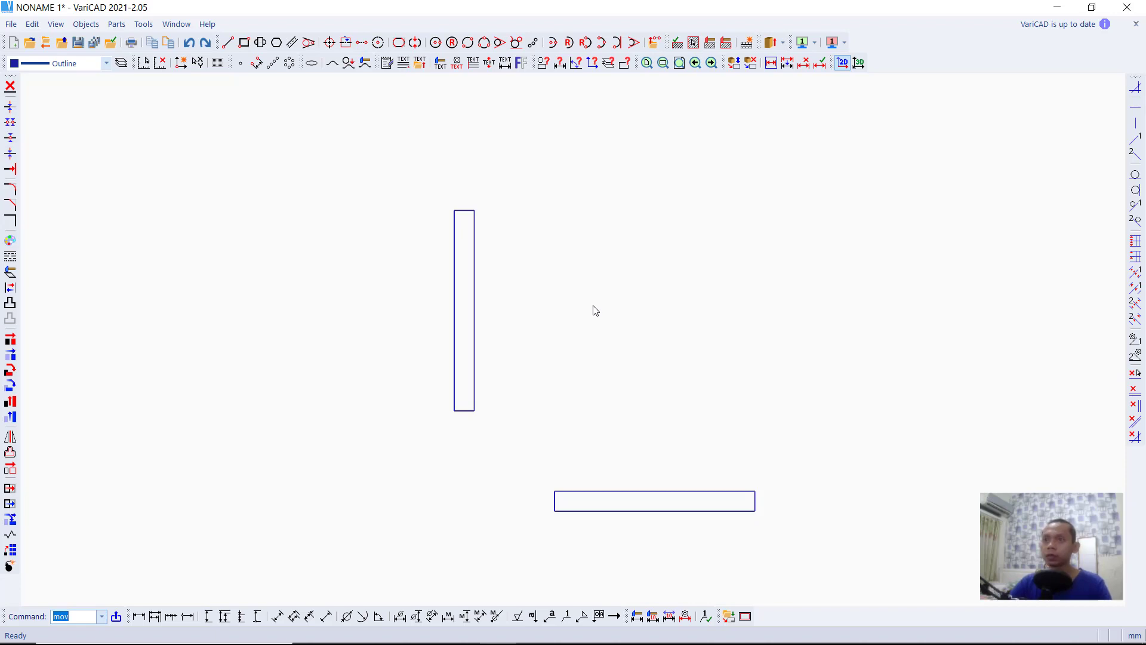
pyautogui.click(586, 45)
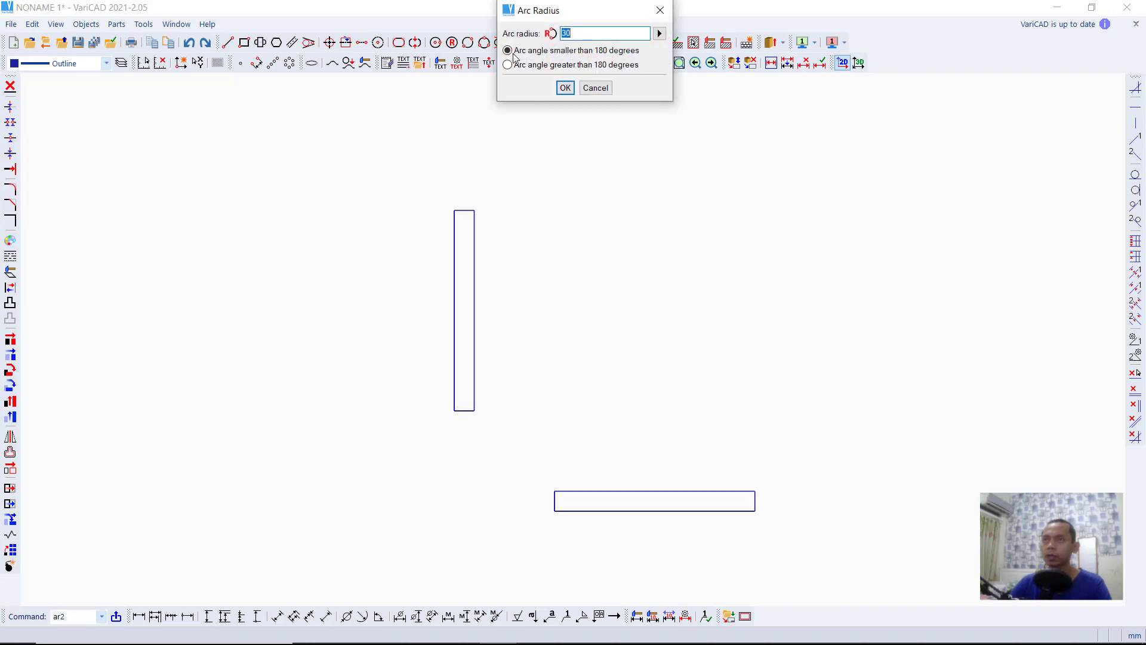
pyautogui.click(565, 88)
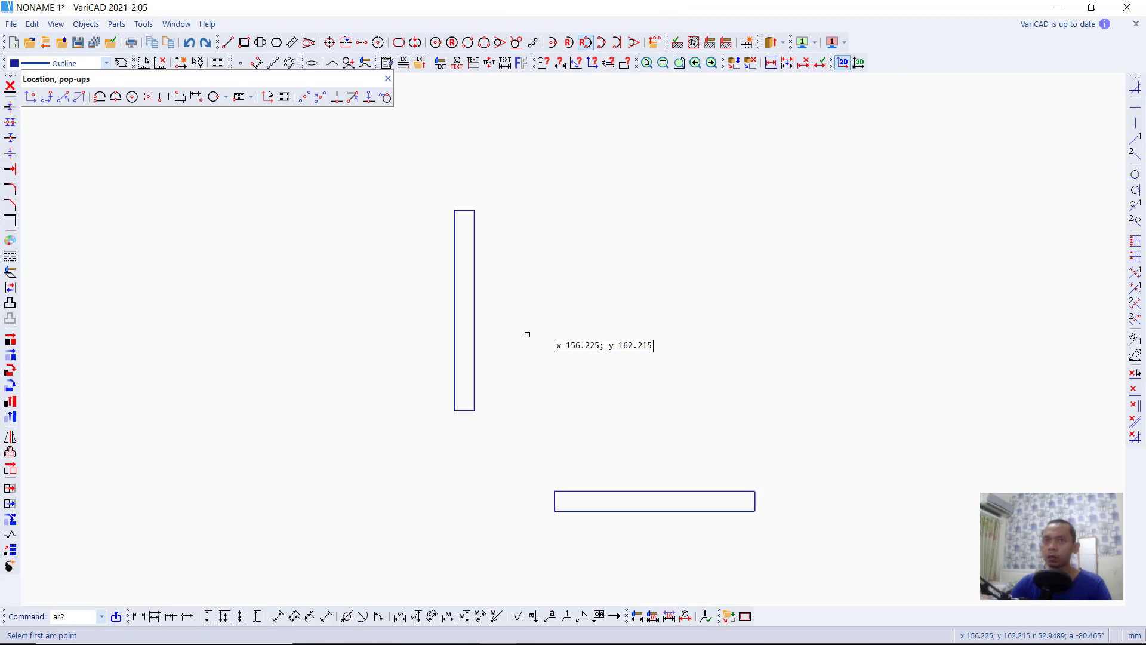
pyautogui.click(320, 98)
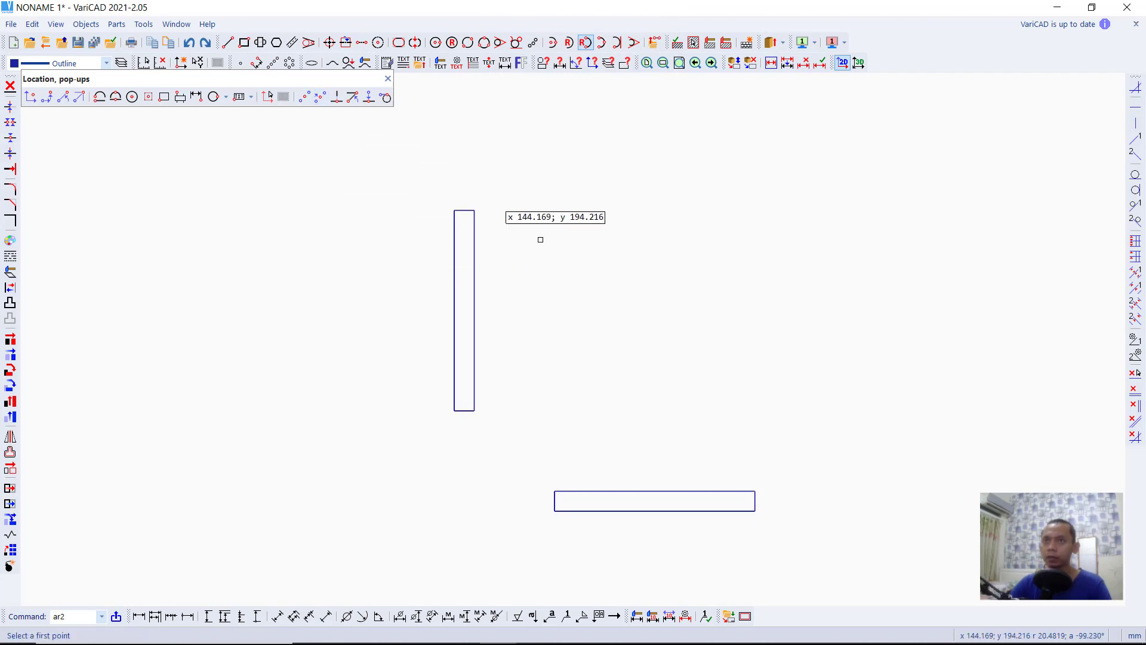
pyautogui.click(554, 491)
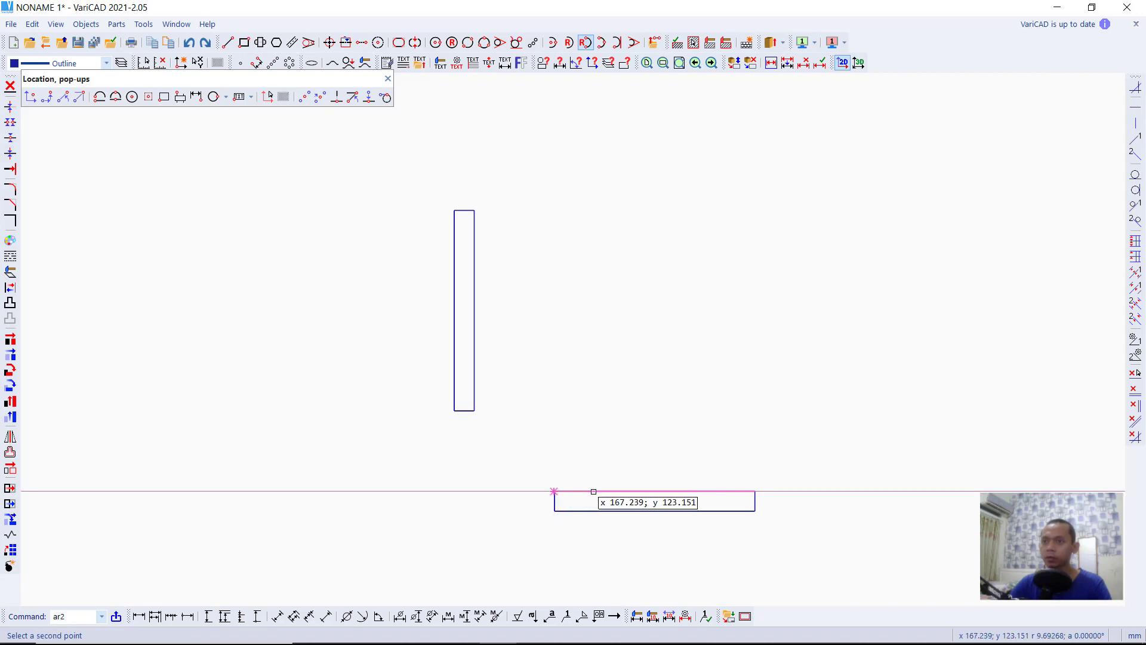
pyautogui.click(594, 491)
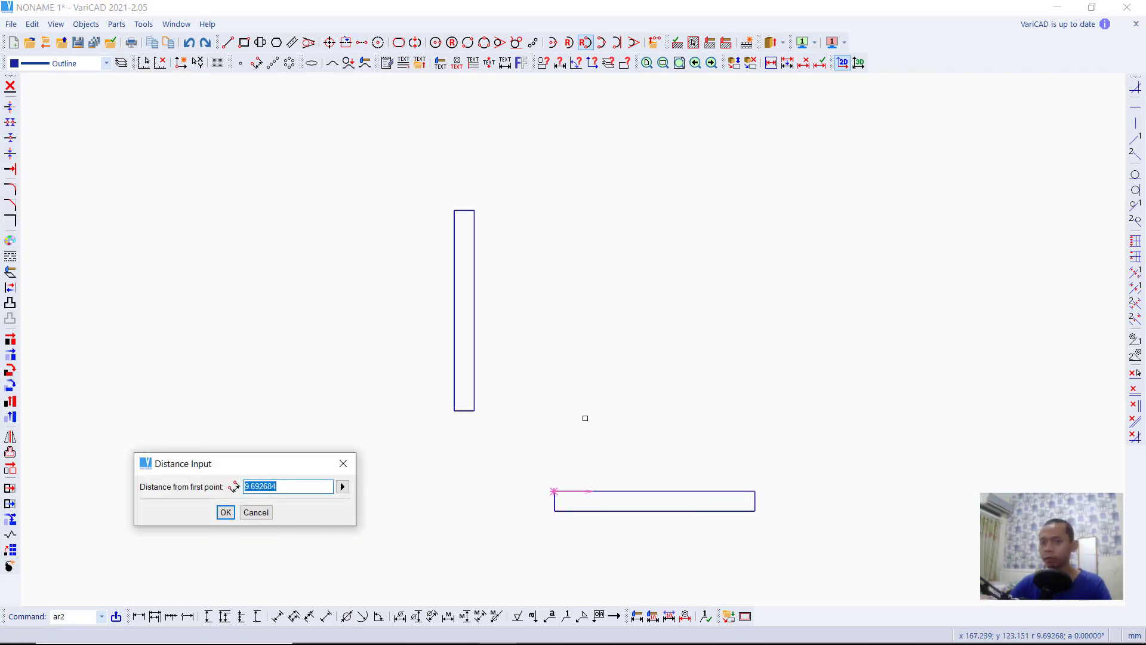
pyautogui.write('10')
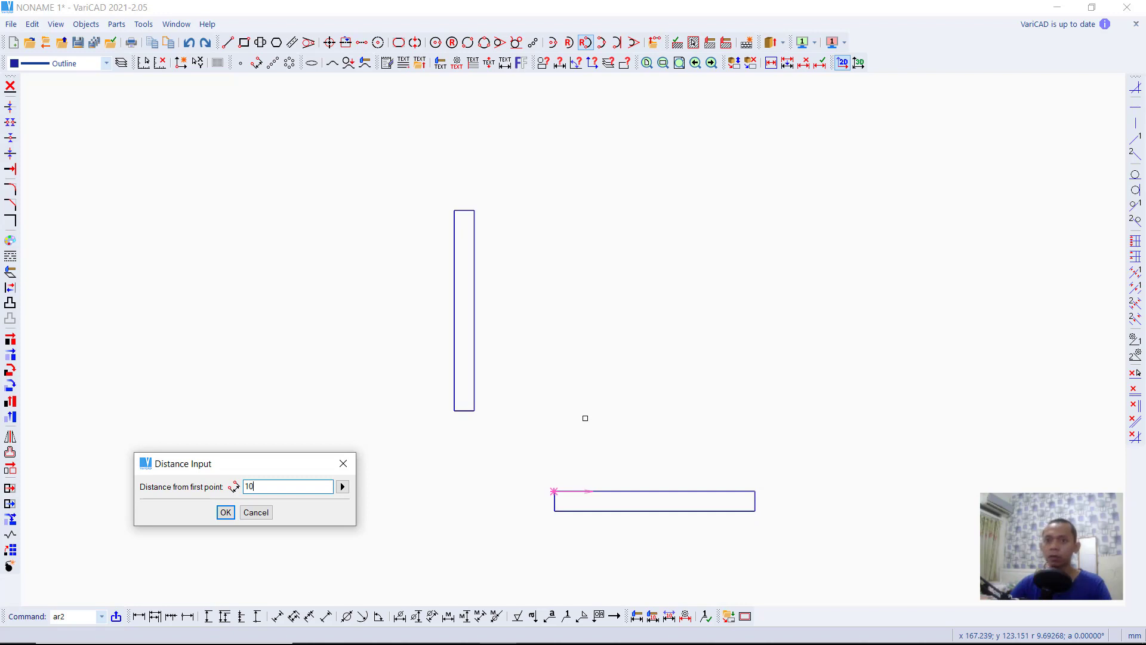
pyautogui.click(222, 517)
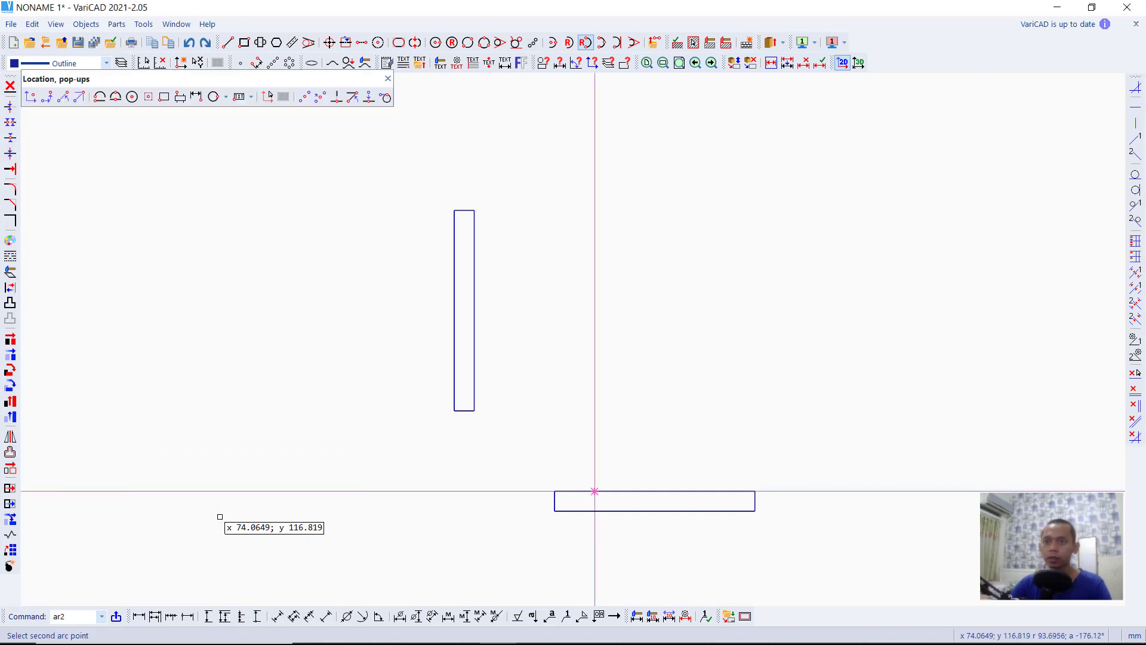
# End the arc 10 mm above the vertical rectangle's lower-right corner on its right edge, choosing the side that bulges up and right
pyautogui.click(320, 102)
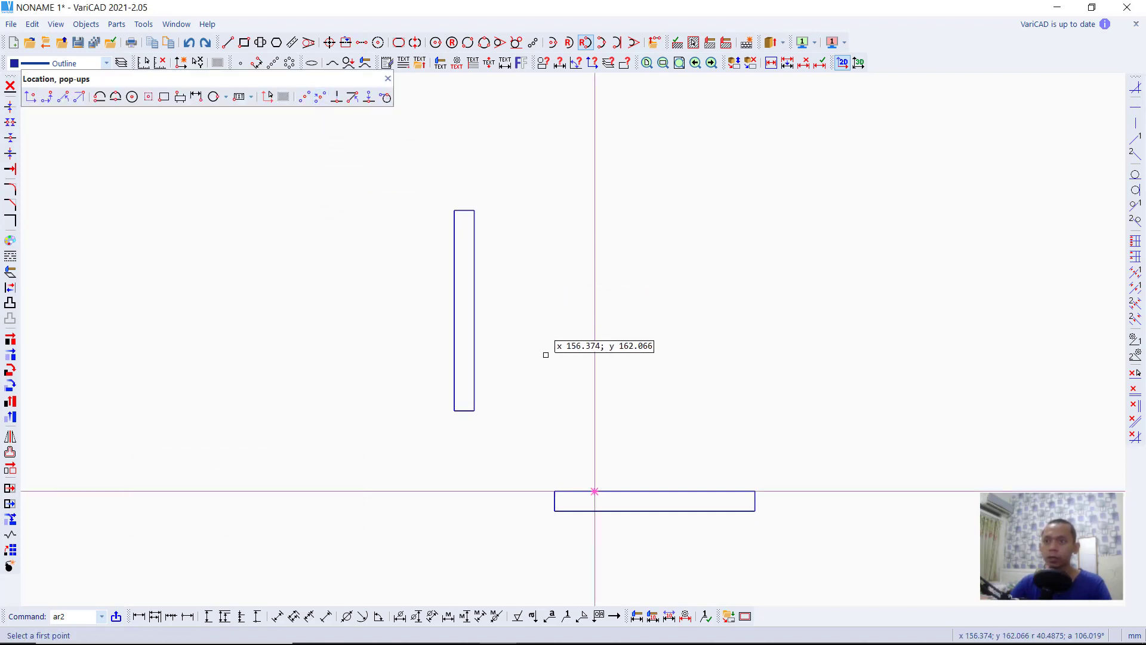
pyautogui.click(473, 411)
pyautogui.click(474, 389)
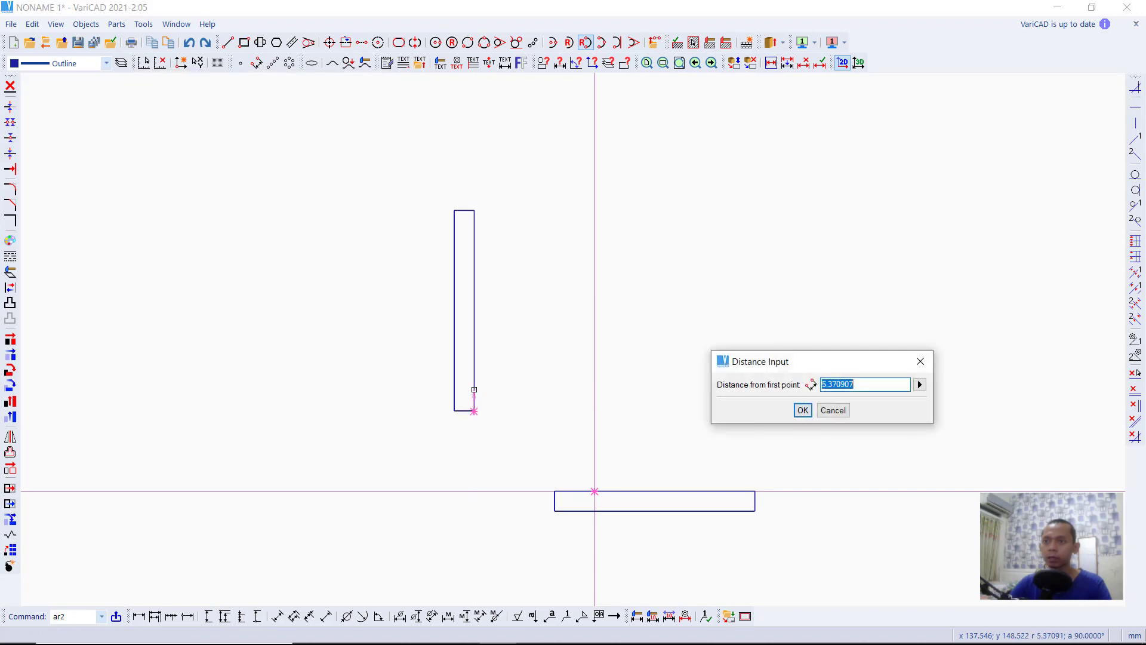
pyautogui.write('10')
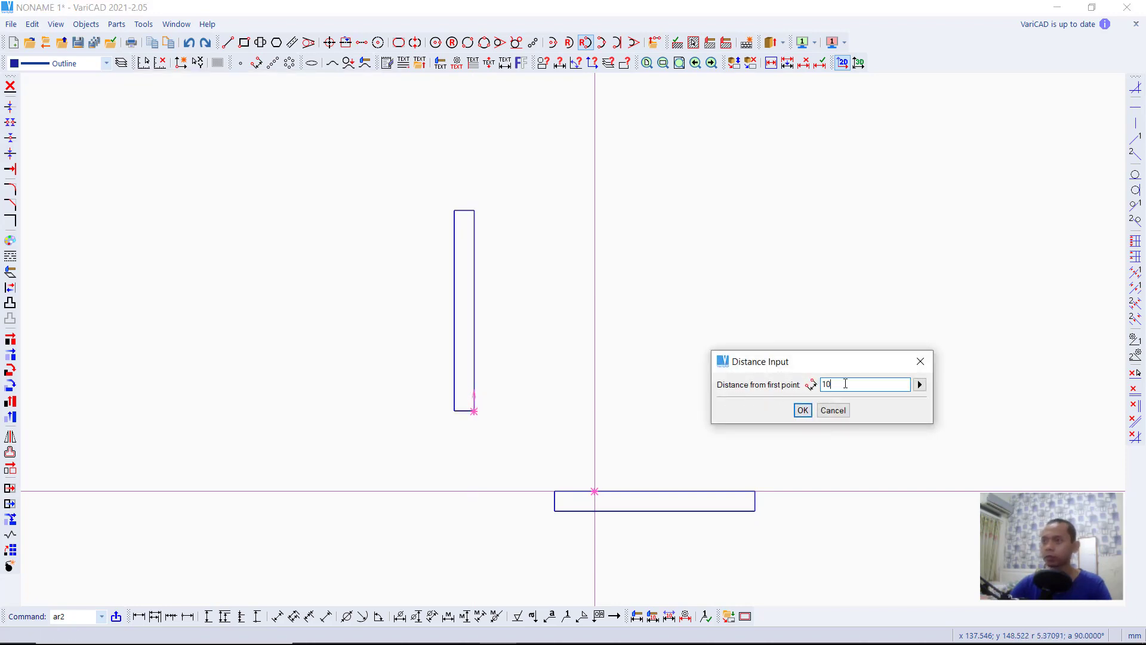
pyautogui.click(801, 410)
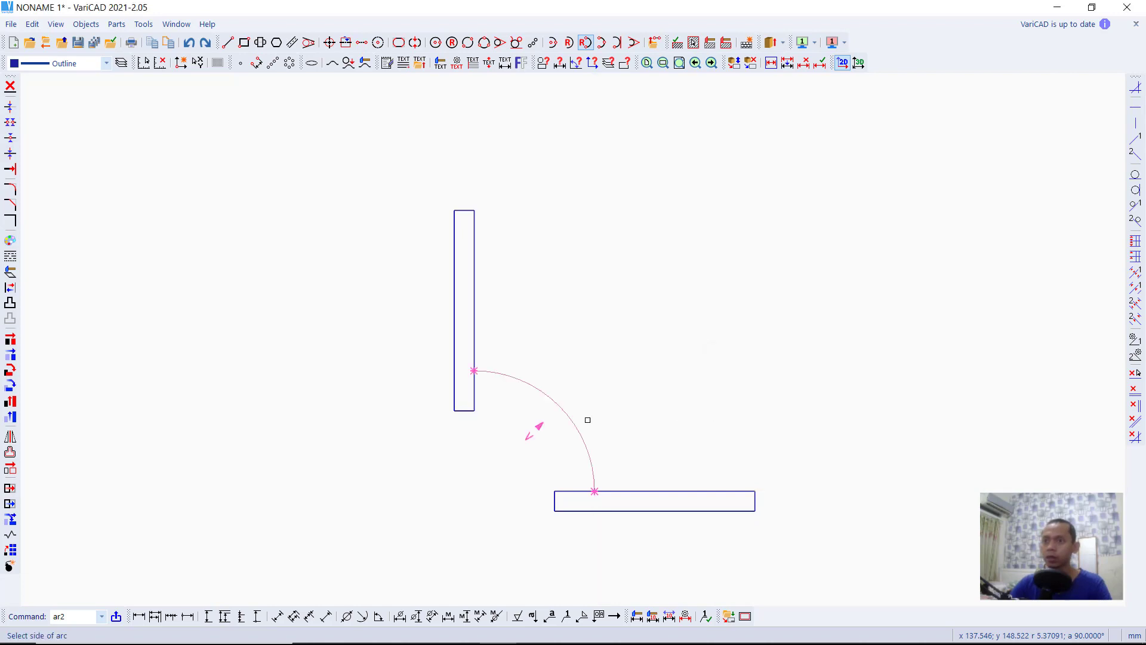
pyautogui.click(572, 410)
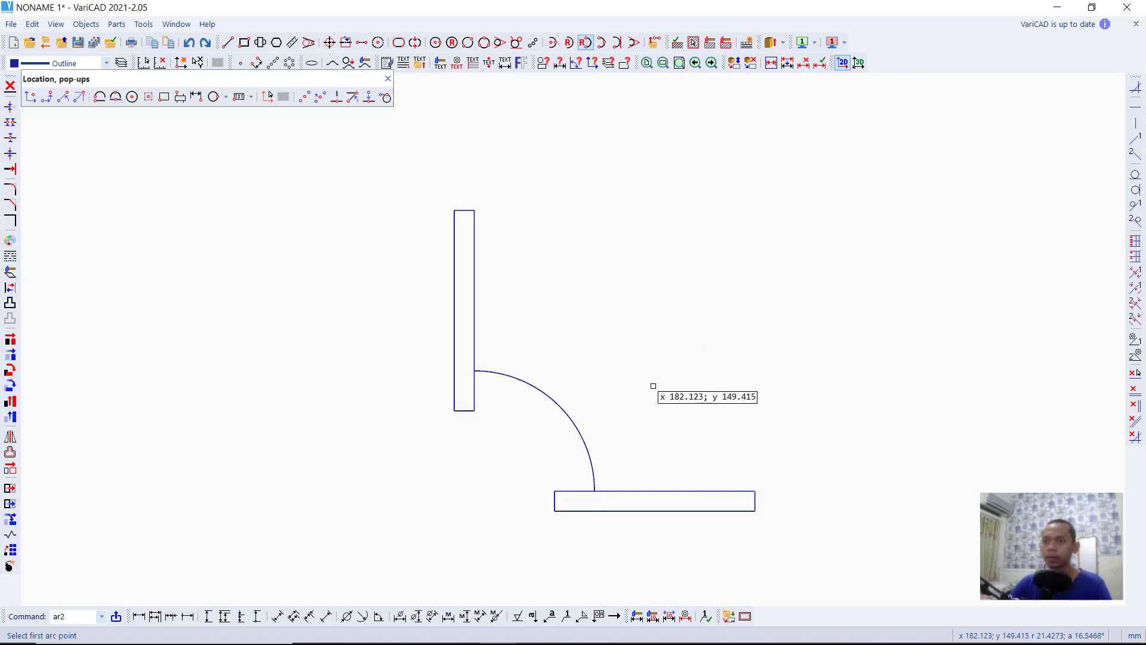
# Offset the arc outward by 3 mm as a single segment, using incremental dragging
pyautogui.click(10, 452)
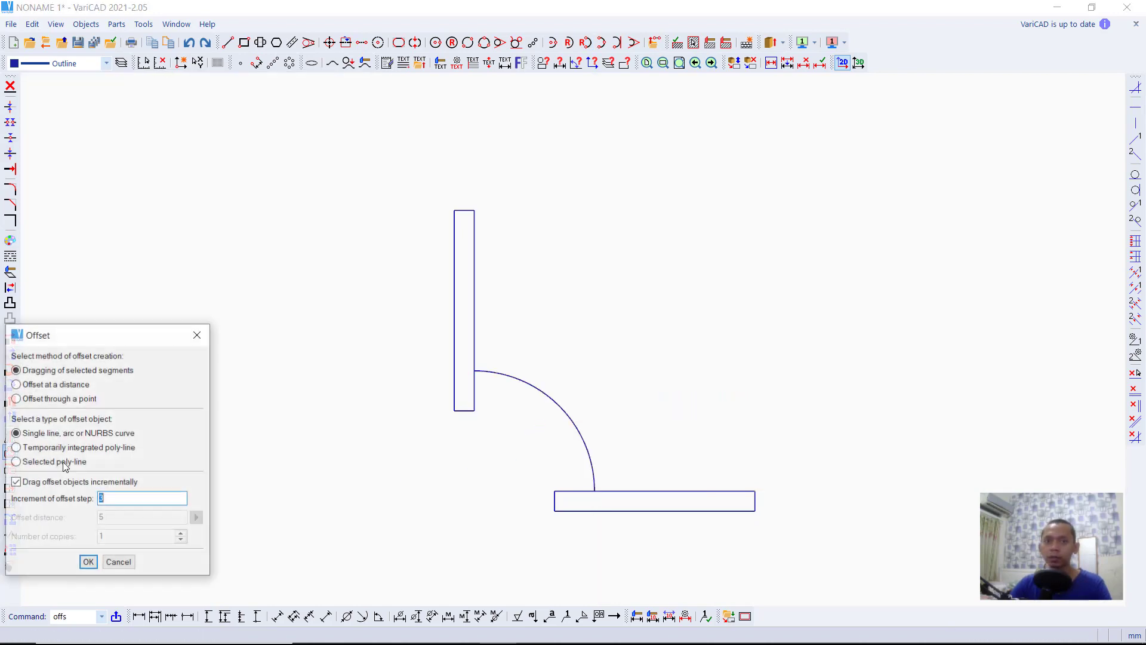
pyautogui.moveTo(121, 337); pyautogui.dragTo(240, 284)
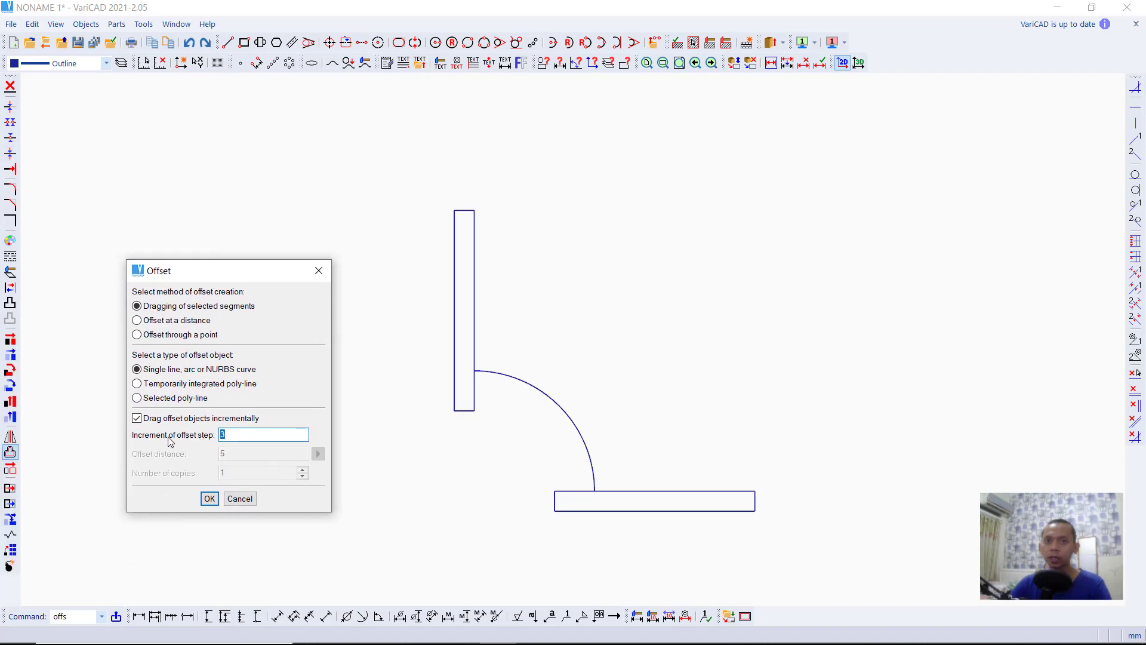
pyautogui.click(210, 500)
pyautogui.click(563, 408)
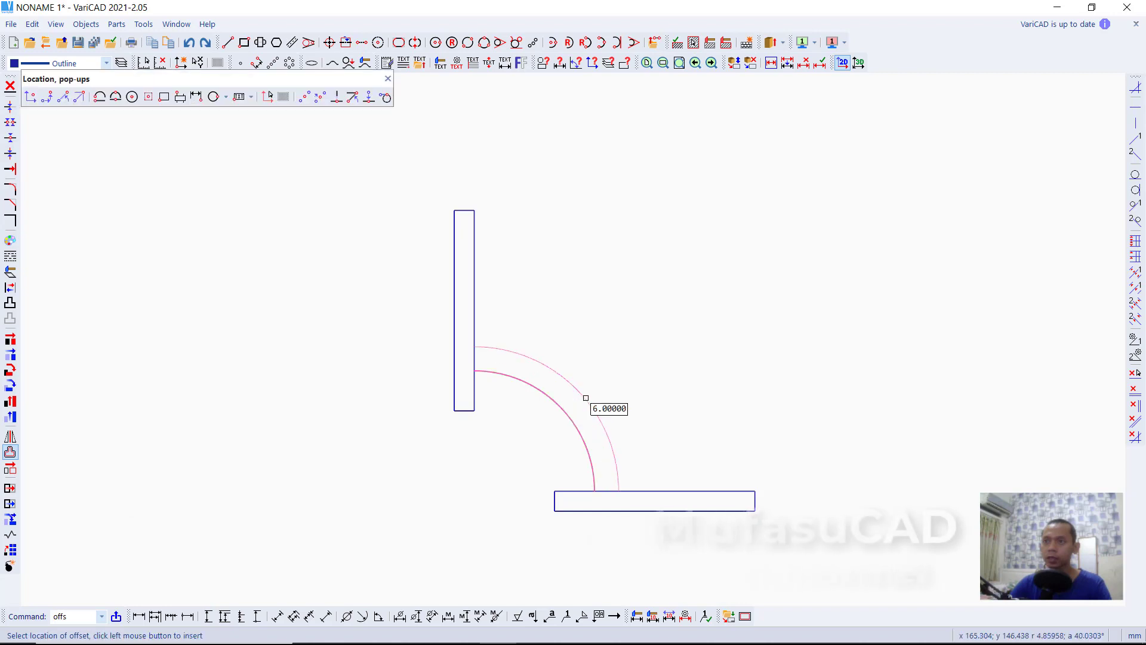
pyautogui.click(577, 403)
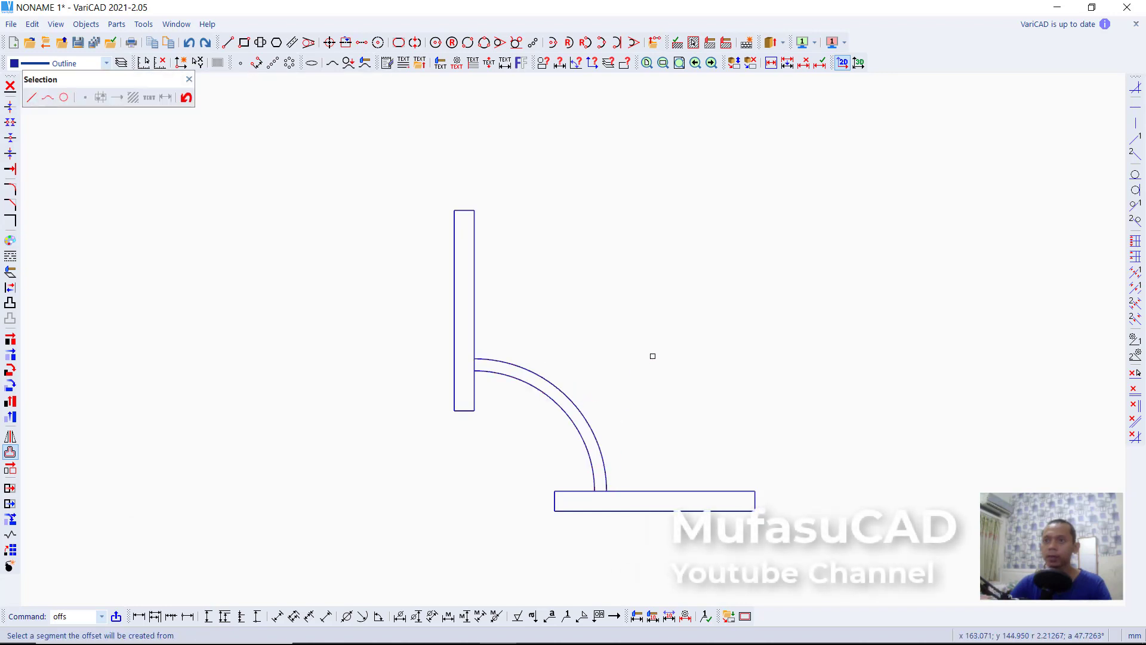
# Draw straight lines across the thickness of the vertical and horizontal rectangles from the two ends of the outer arc
pyautogui.click(227, 42)
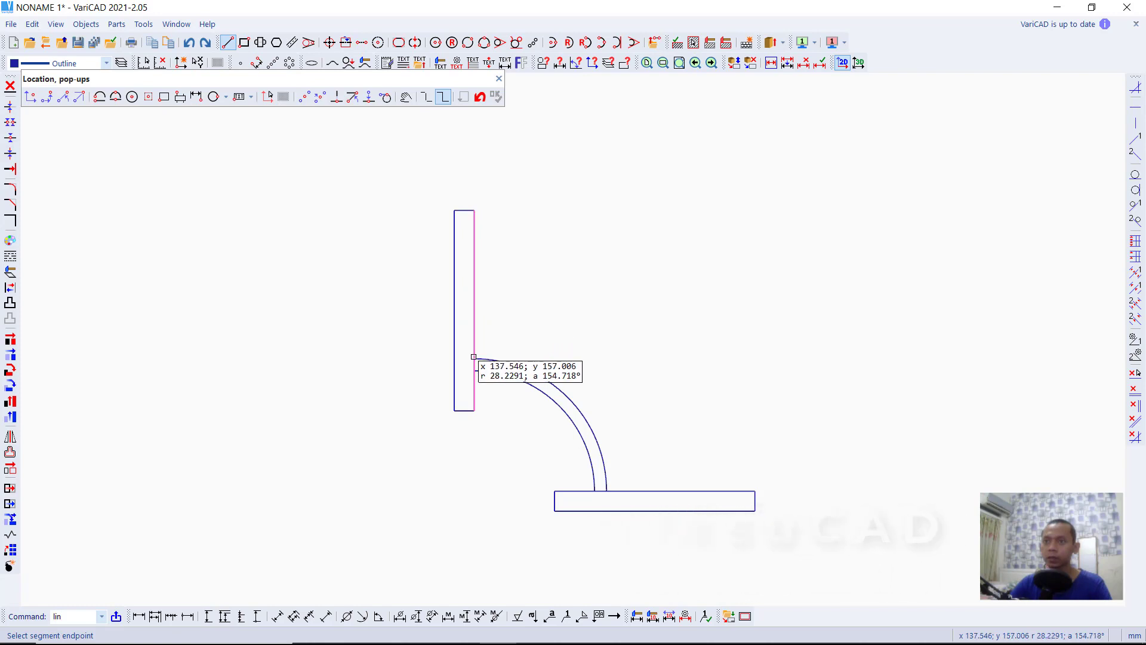
pyautogui.click(475, 358)
pyautogui.click(452, 359)
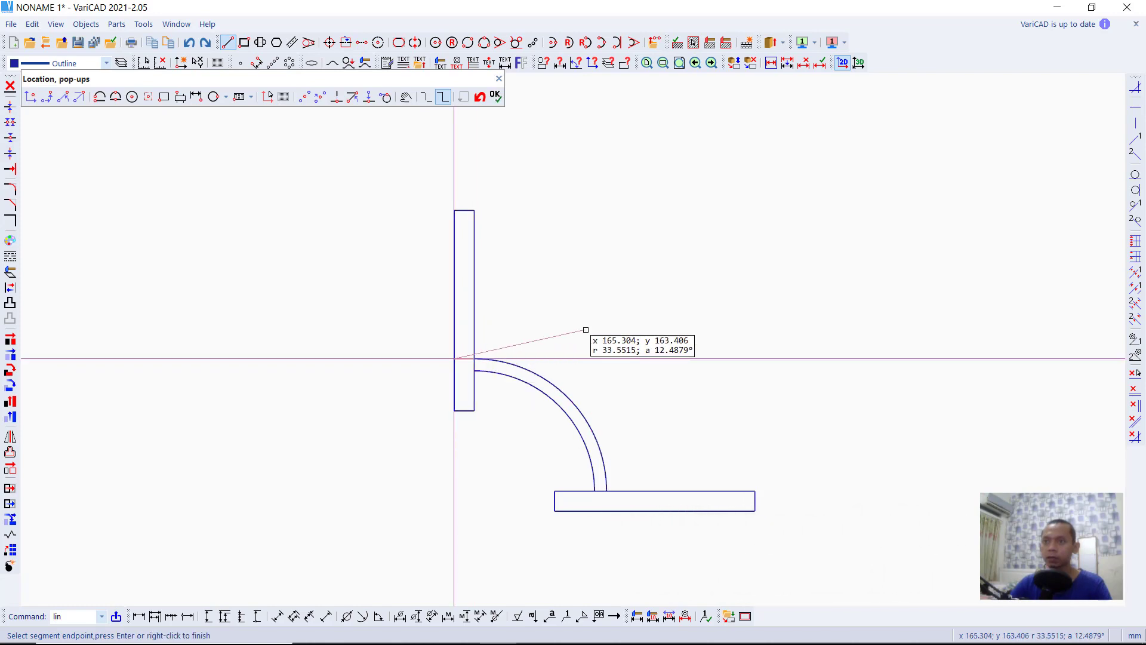
pyautogui.click(607, 490)
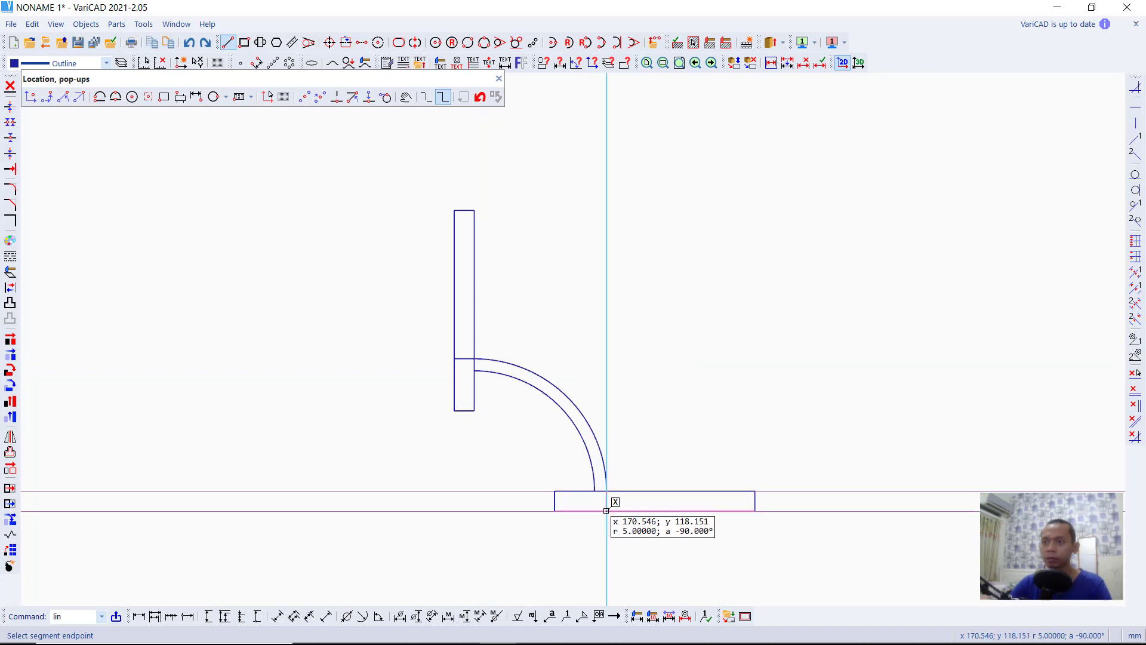
pyautogui.click(606, 511)
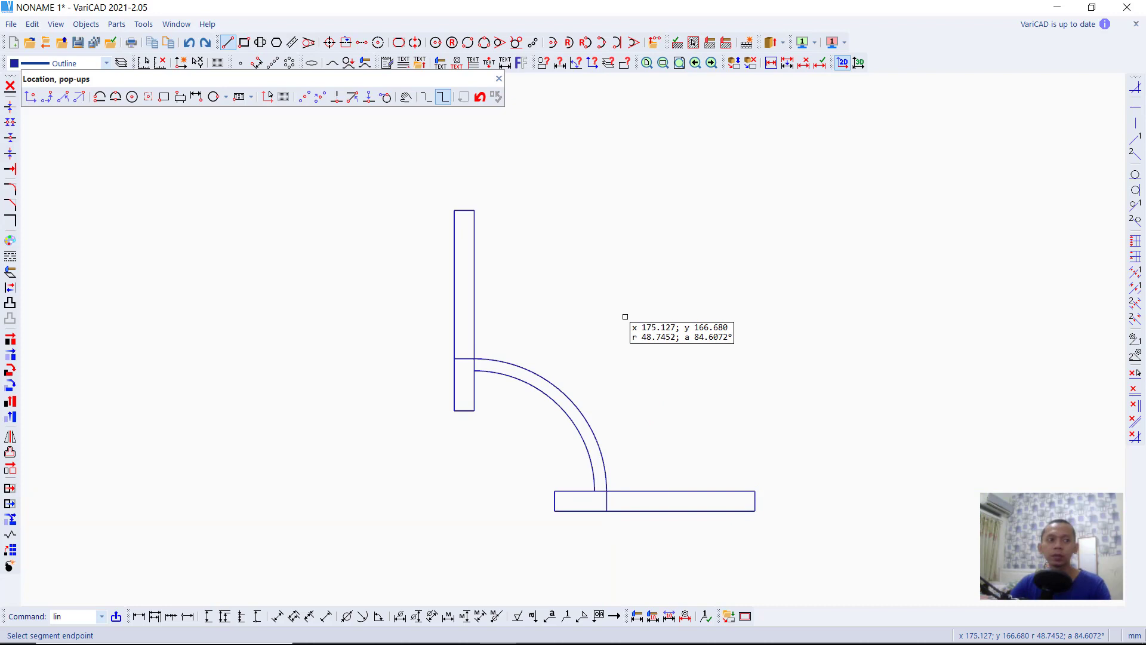
pyautogui.press('Escape')
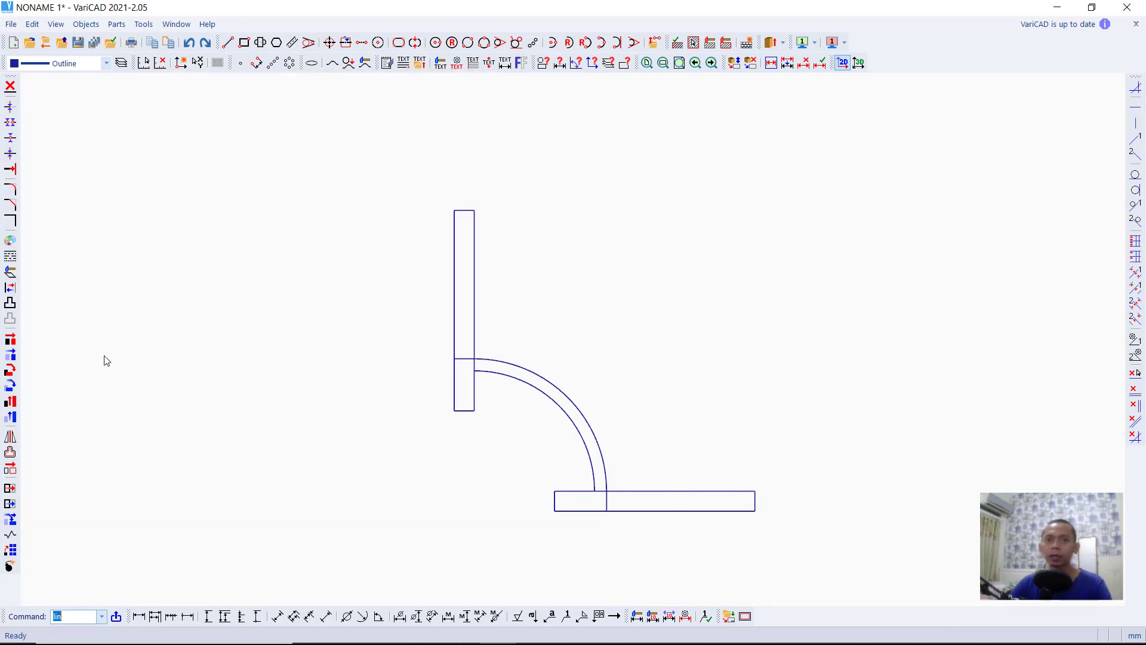
# Offset the outer of the two arcs outward by 24 mm, setting the offset step to 24
pyautogui.click(10, 453)
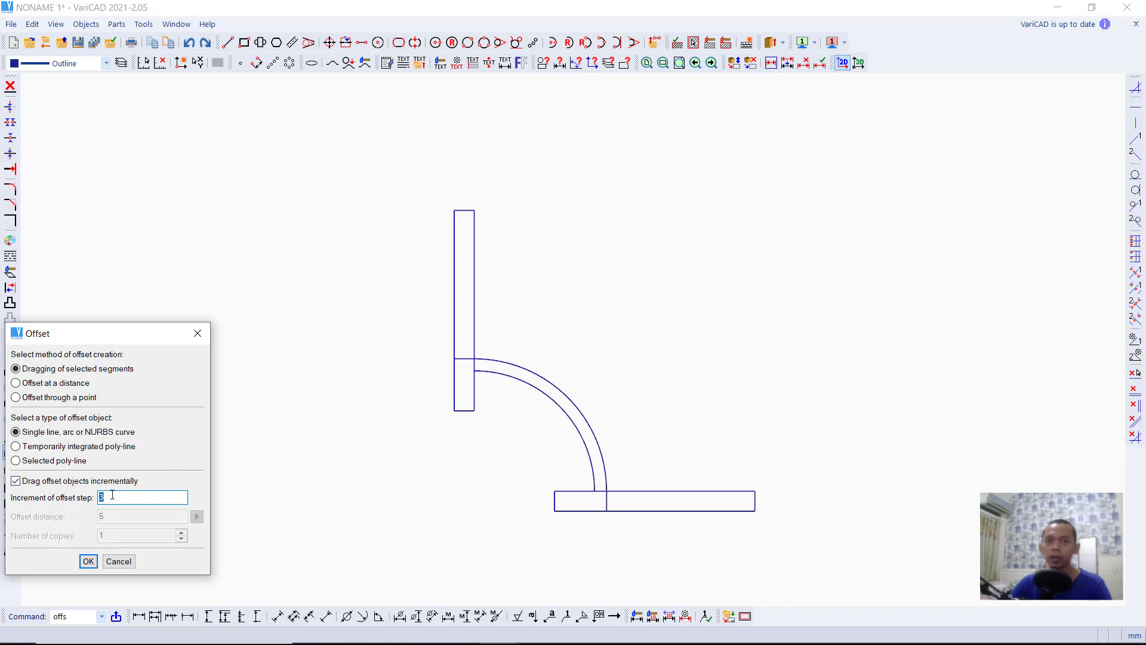
pyautogui.write('24')
pyautogui.click(87, 561)
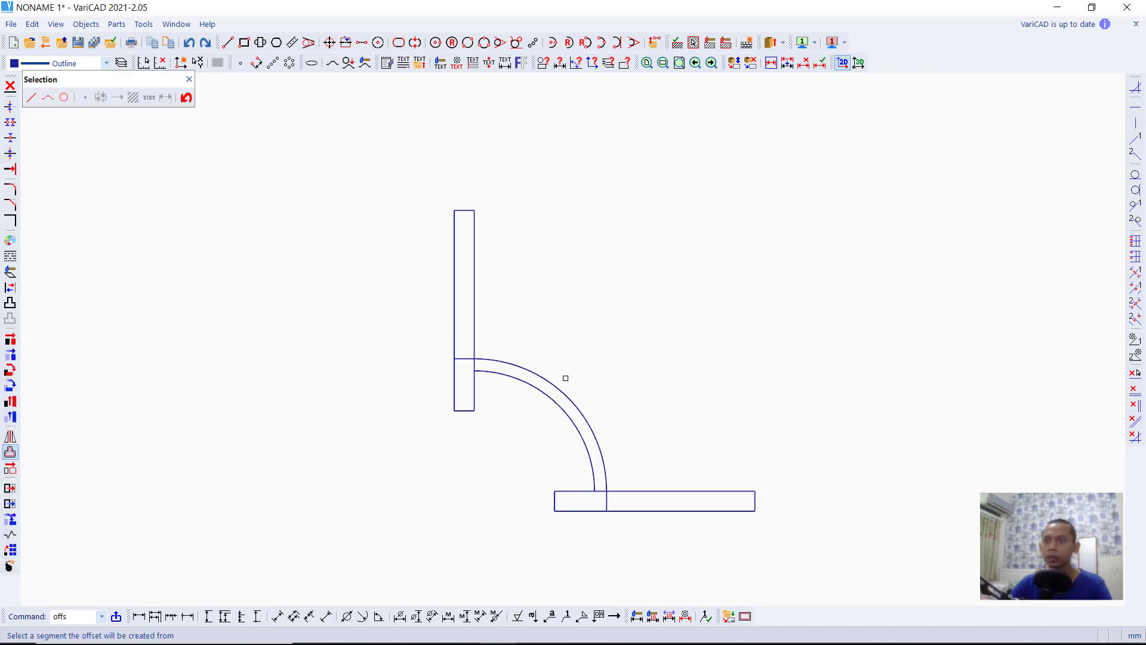
pyautogui.click(562, 388)
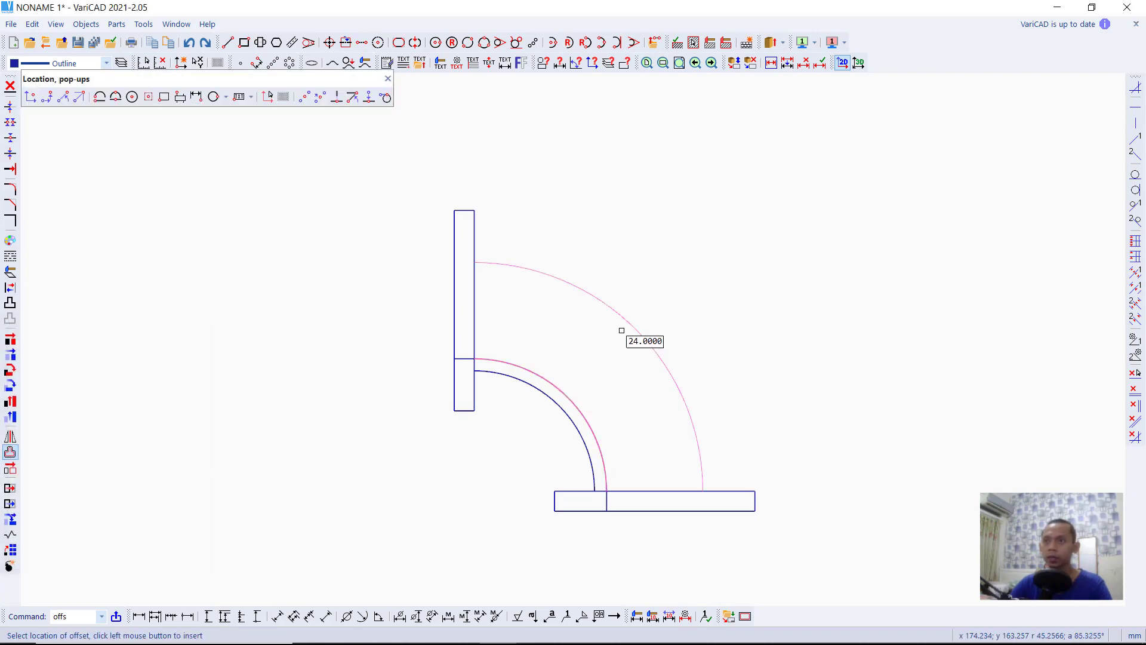
pyautogui.click(621, 330)
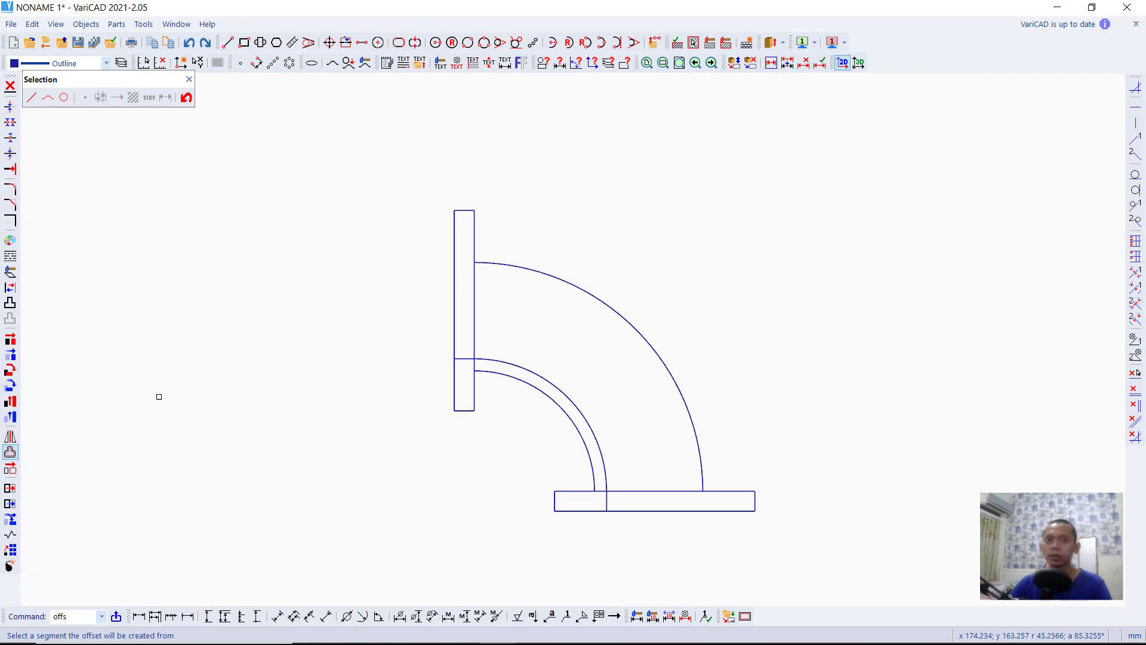
# Offset the new large arc outward by 3 mm, setting the offset step to 3
pyautogui.click(10, 451)
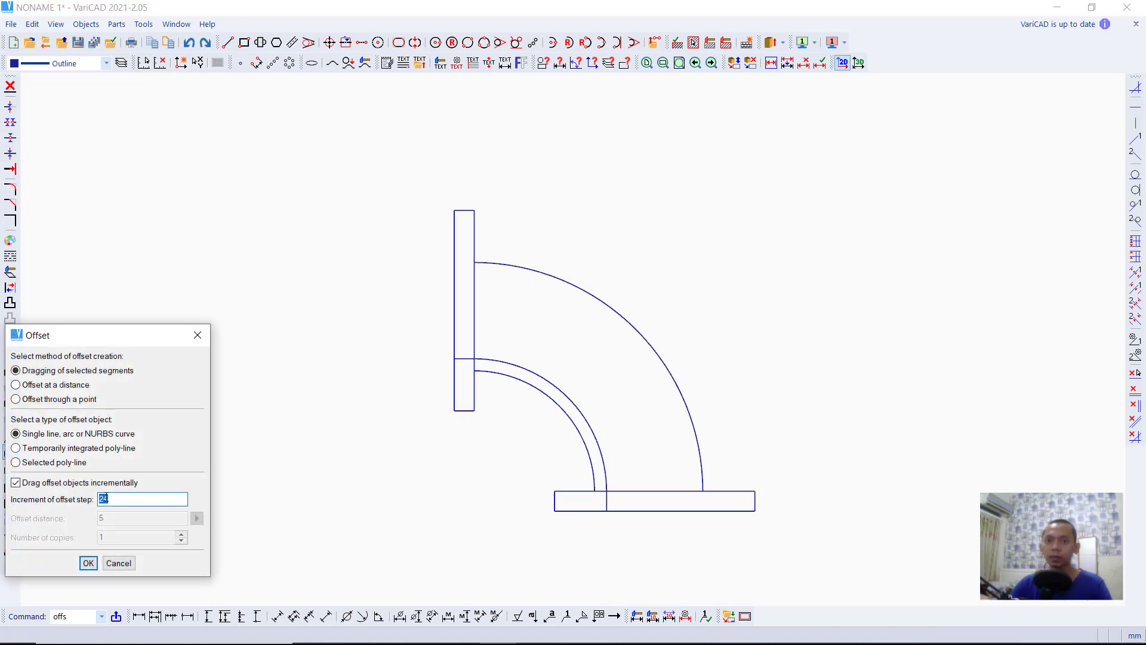
pyautogui.write('3')
pyautogui.click(90, 563)
pyautogui.click(553, 275)
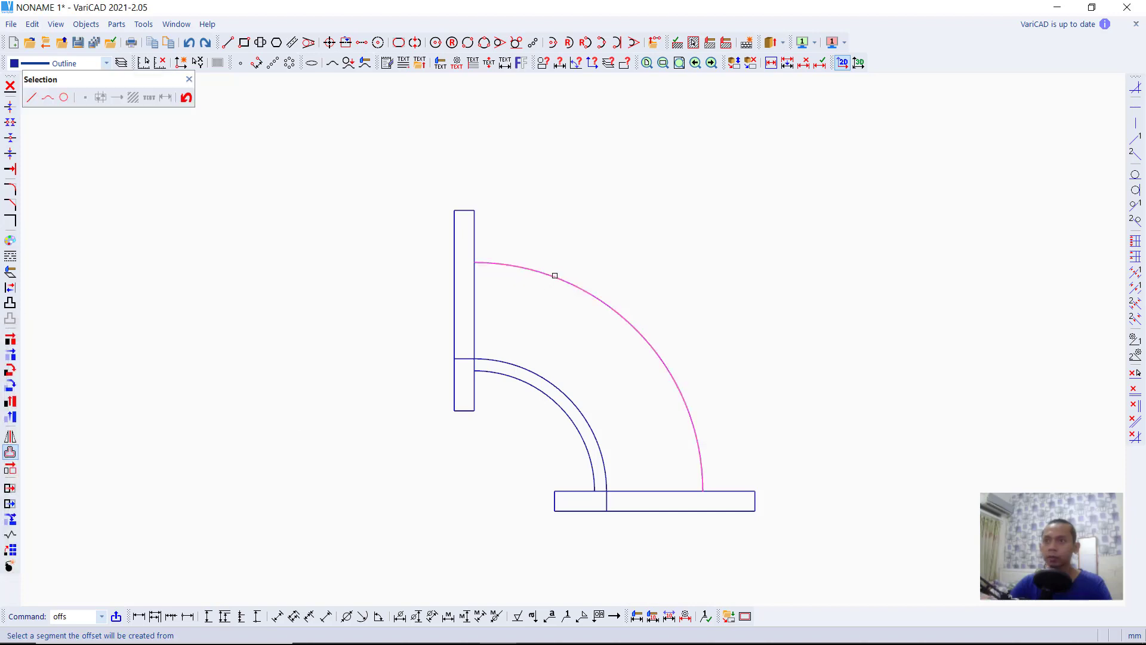
pyautogui.click(552, 264)
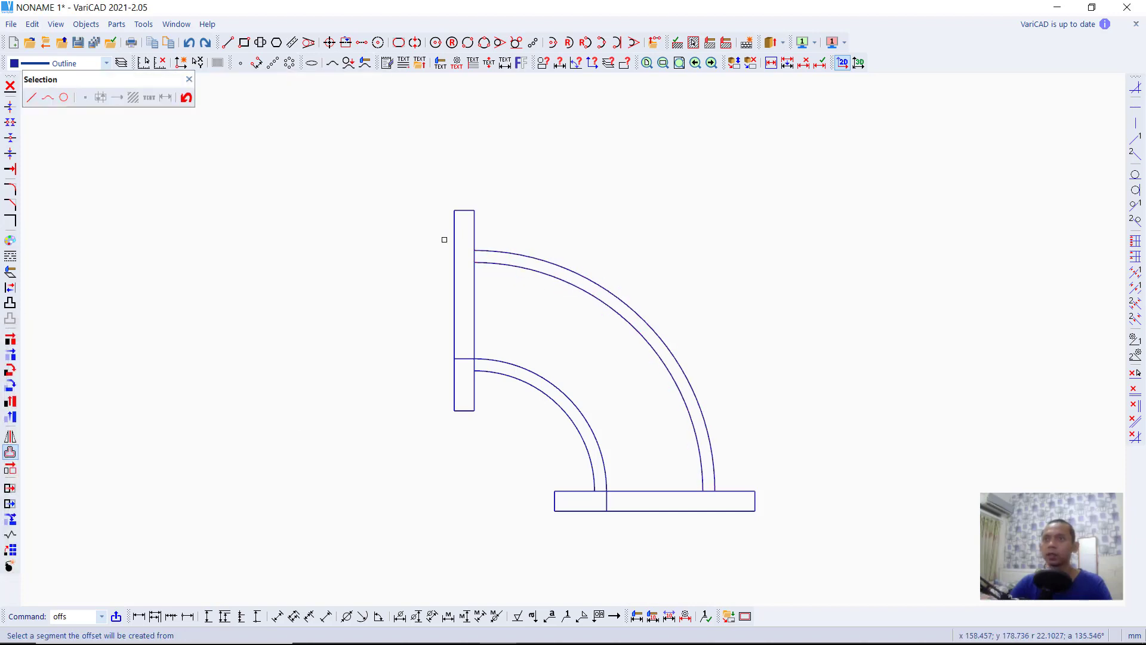
# Draw straight lines across the thickness of both rectangles from the ends of the inner arc of the large pair
pyautogui.click(227, 43)
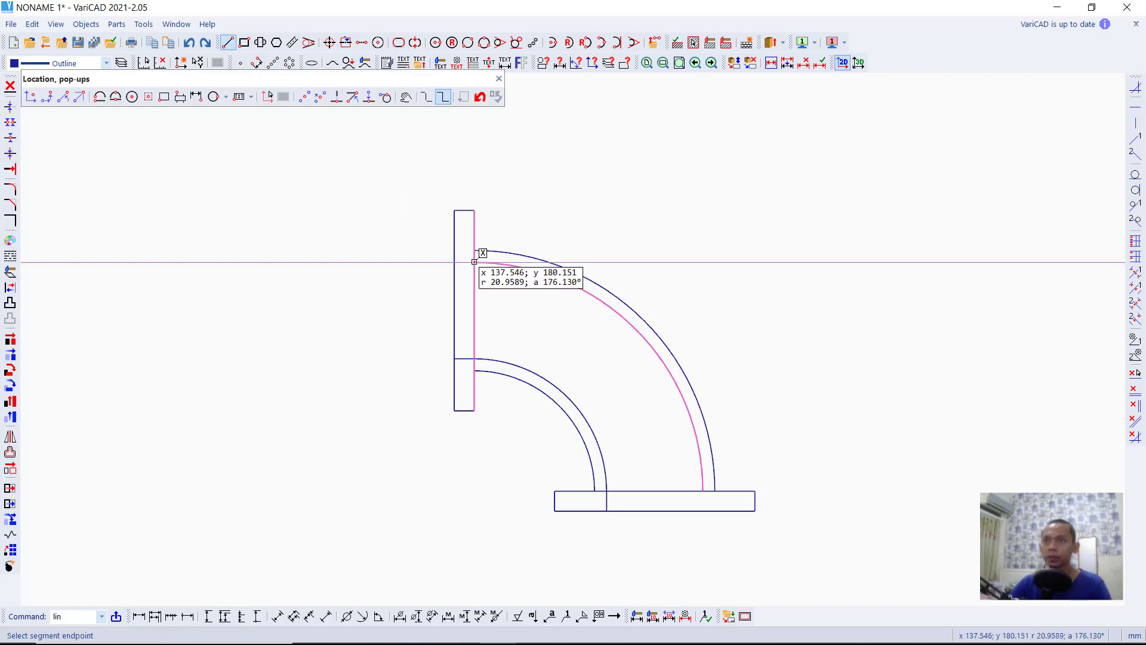
pyautogui.click(474, 261)
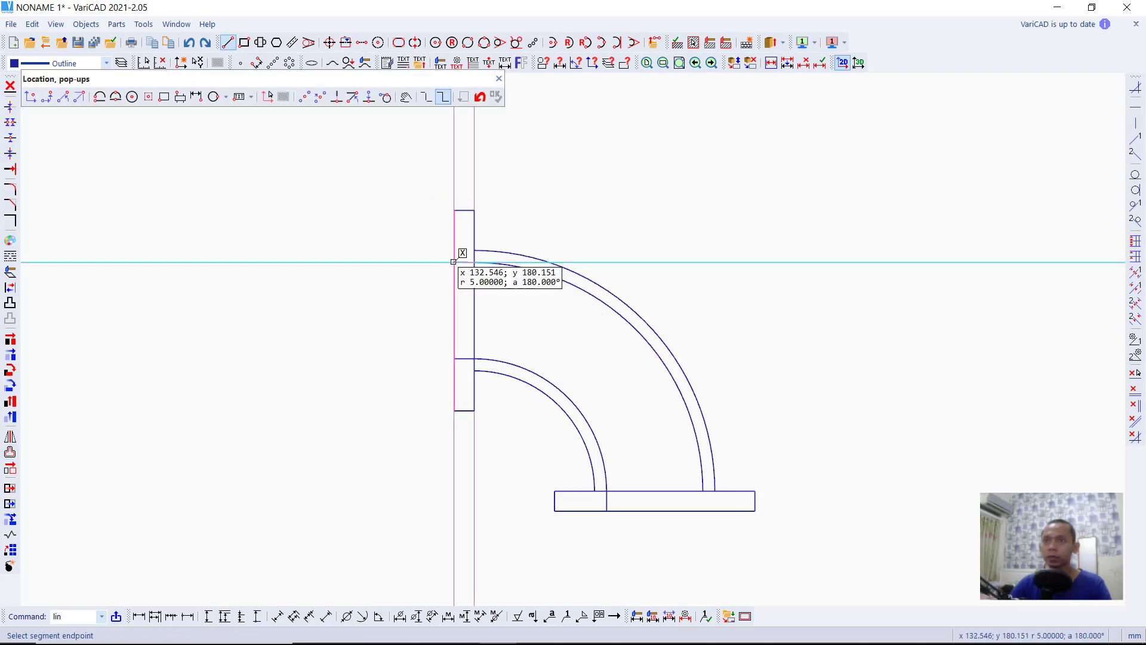
pyautogui.click(454, 261)
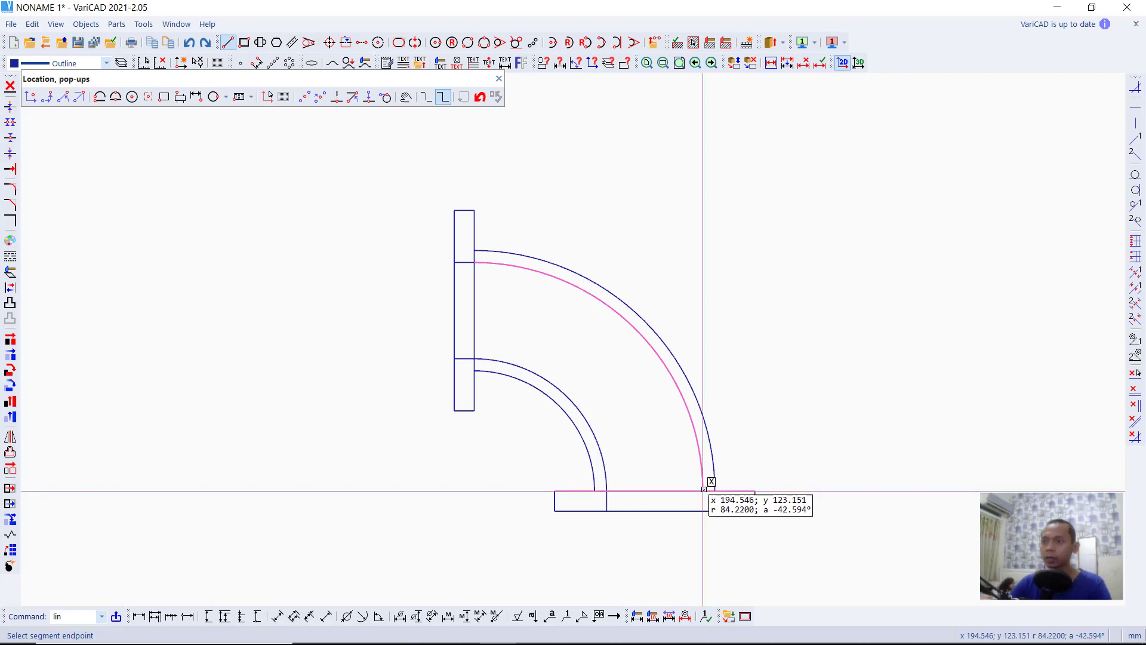
pyautogui.click(702, 491)
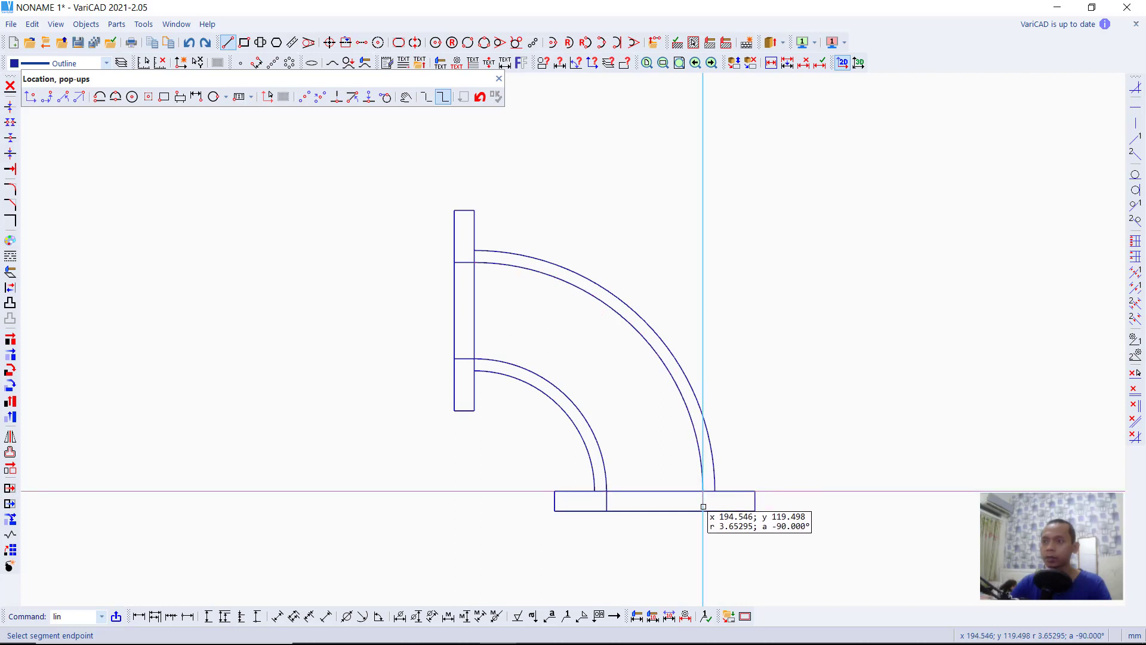
pyautogui.click(703, 510)
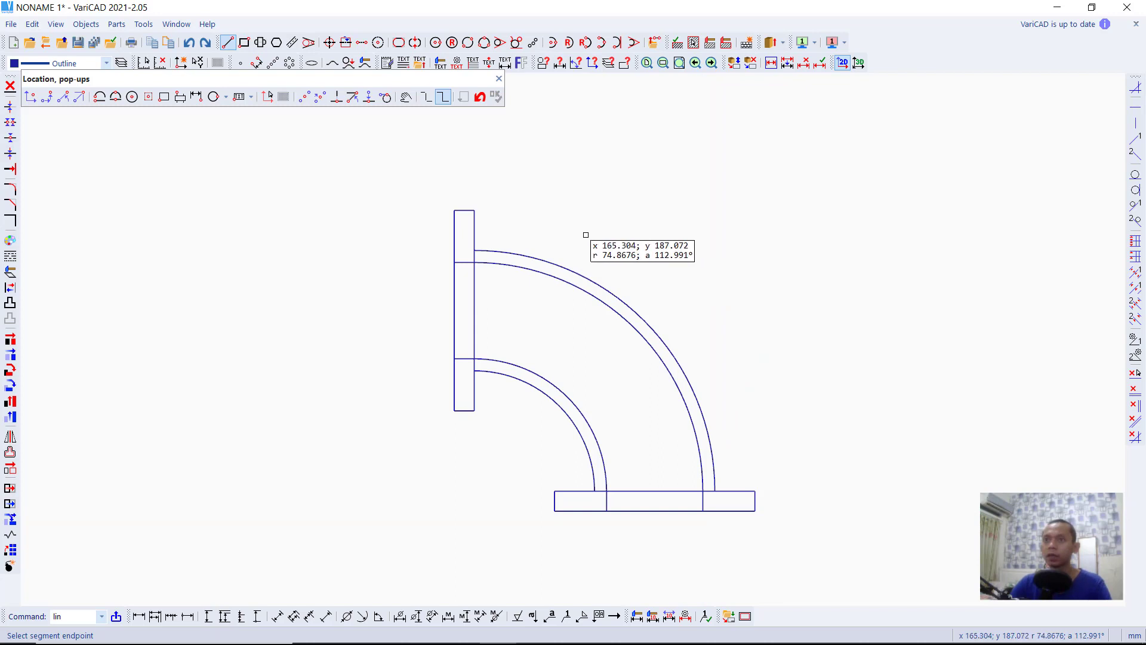
# Remove the two segments of the vertical flange's arc-side edge that lie between the ends of each arc pair
pyautogui.press('Escape')
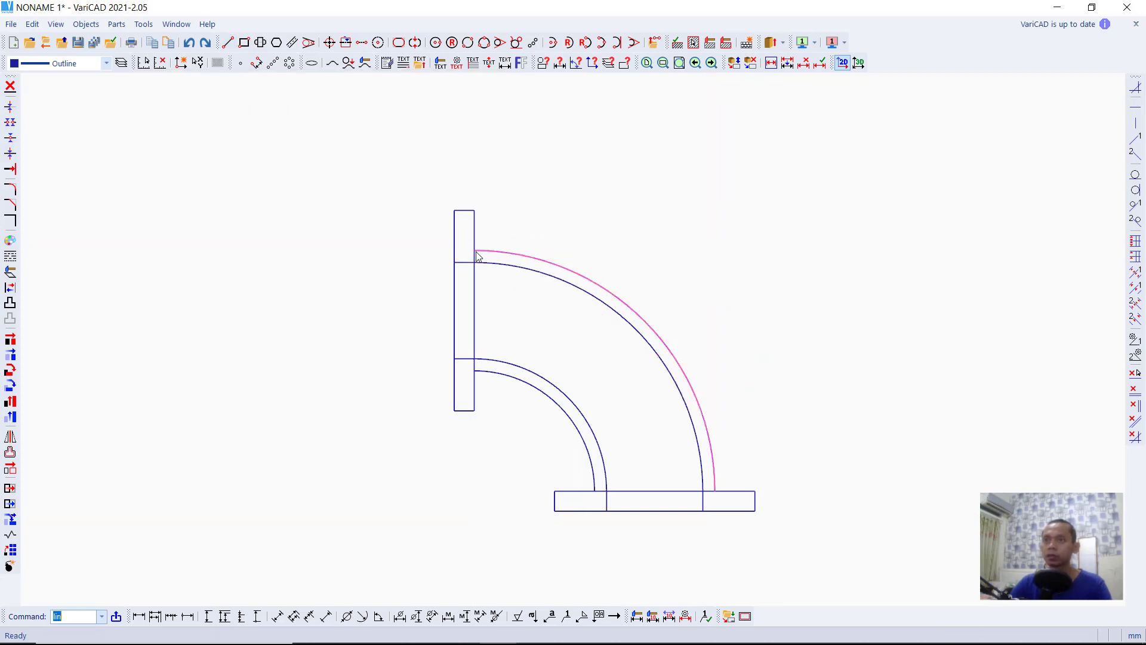
pyautogui.scroll(3, 474, 267)
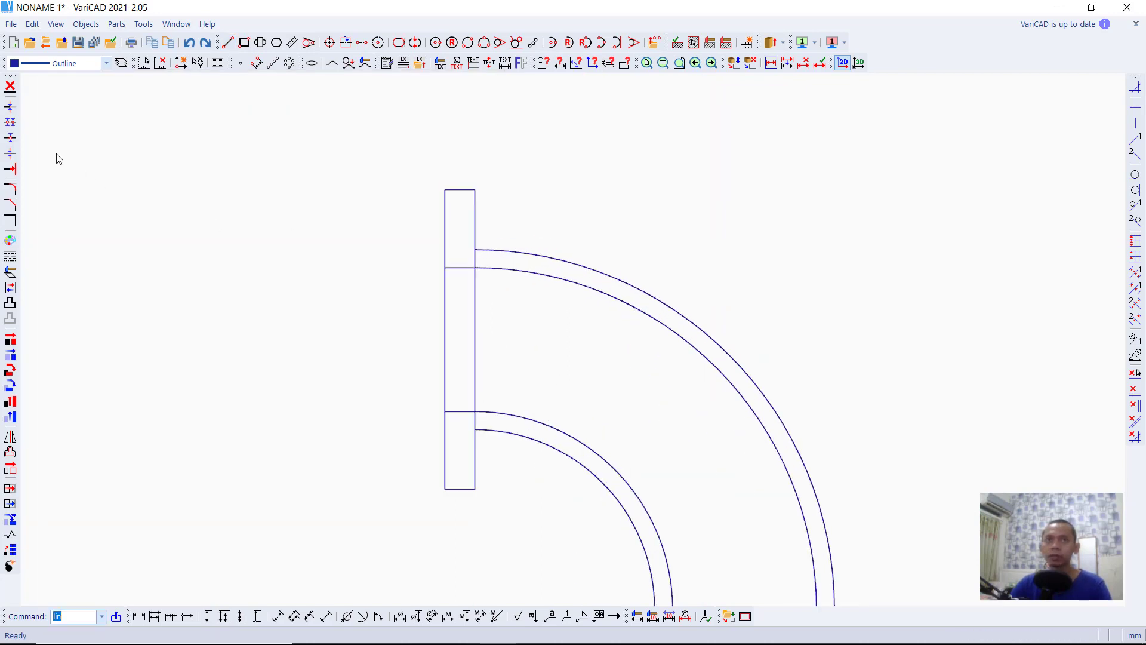
pyautogui.click(8, 123)
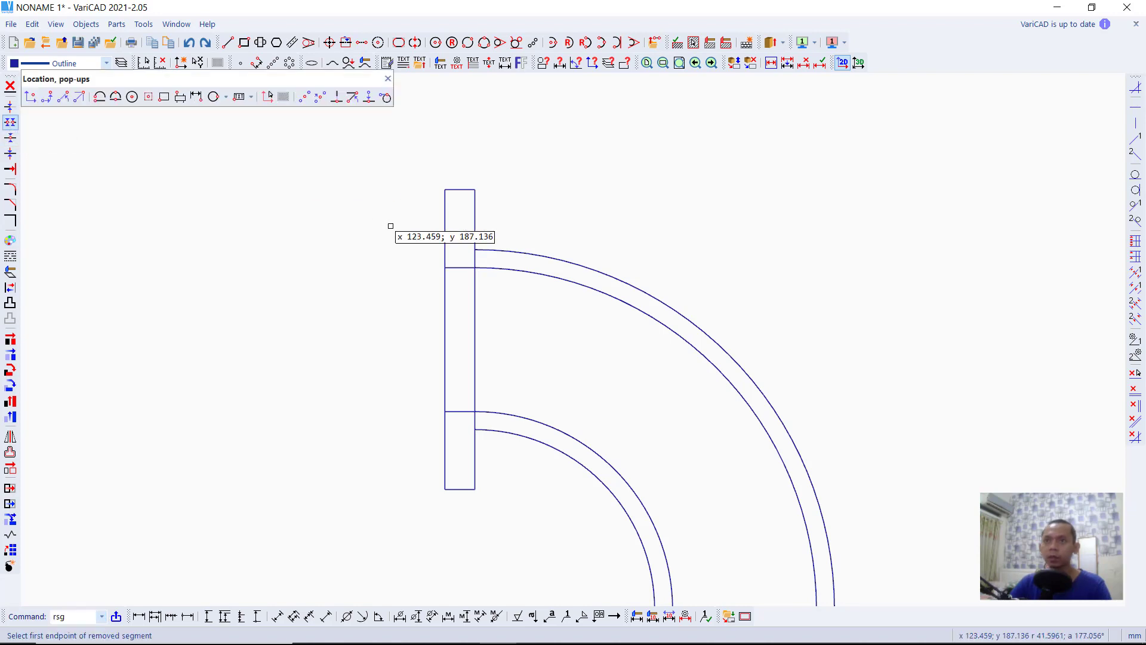
pyautogui.click(472, 268)
pyautogui.click(474, 255)
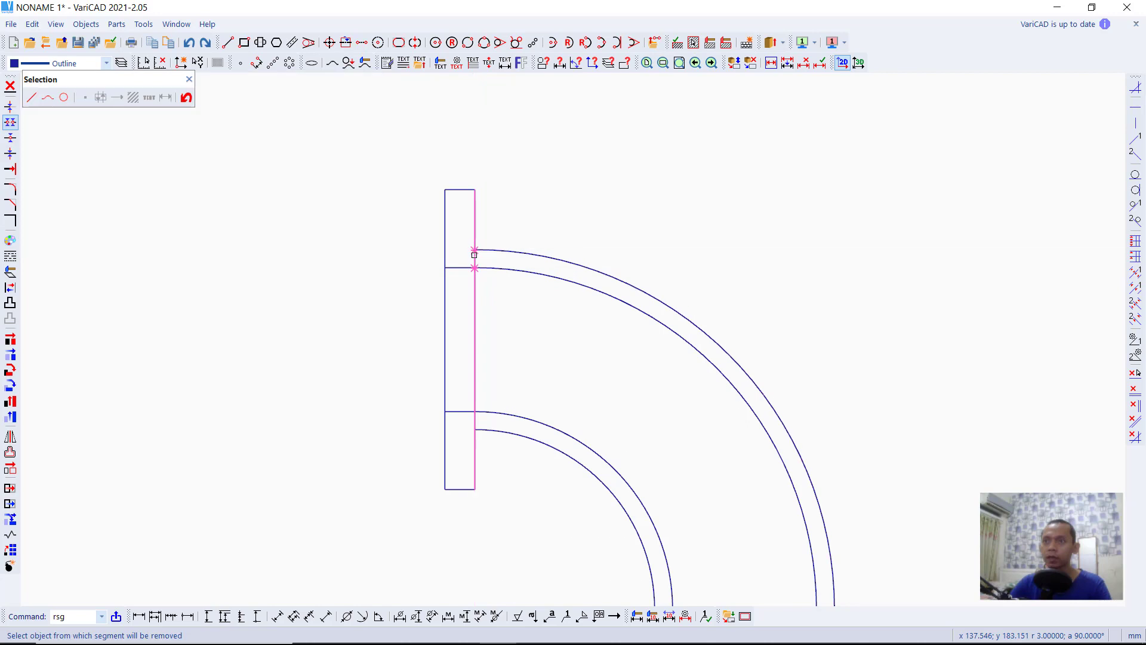
pyautogui.click(474, 258)
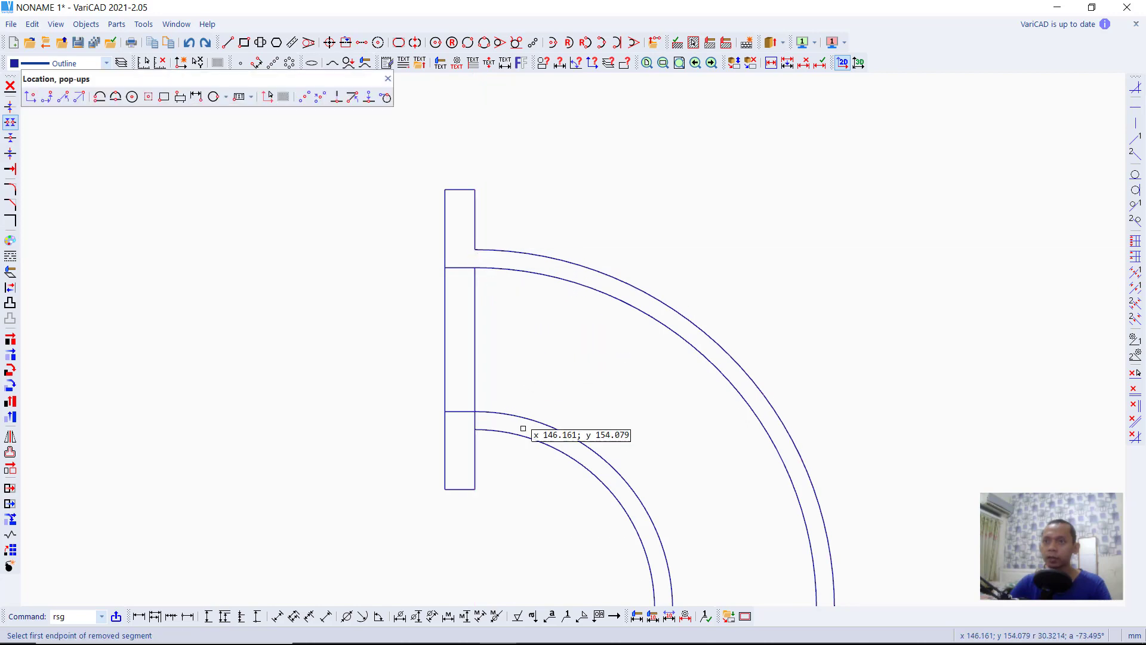
pyautogui.click(474, 430)
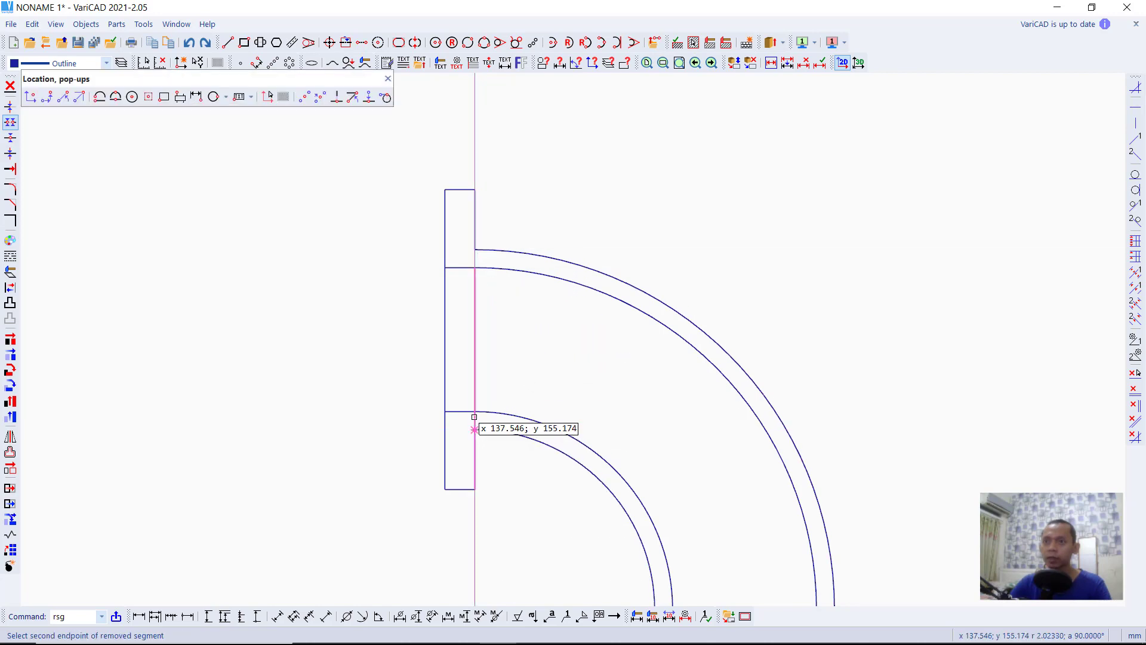
pyautogui.click(475, 412)
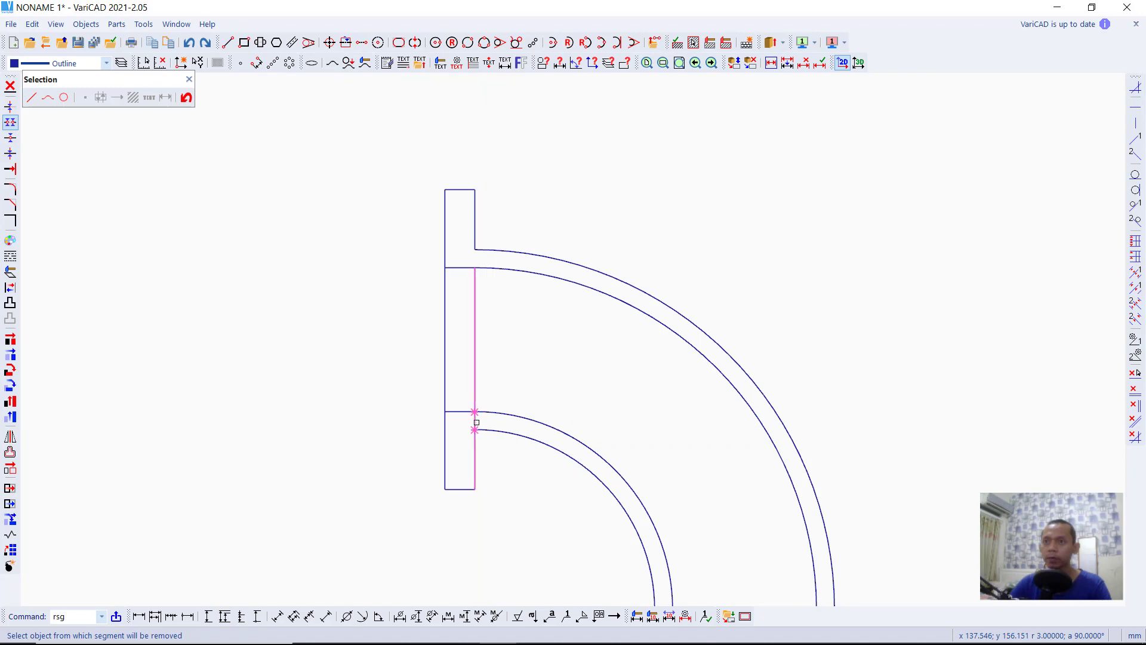
pyautogui.click(477, 422)
# Remove the two segments of the horizontal flange's upper edge that lie between the ends of each arc pair
pyautogui.scroll(-3, 575, 402)
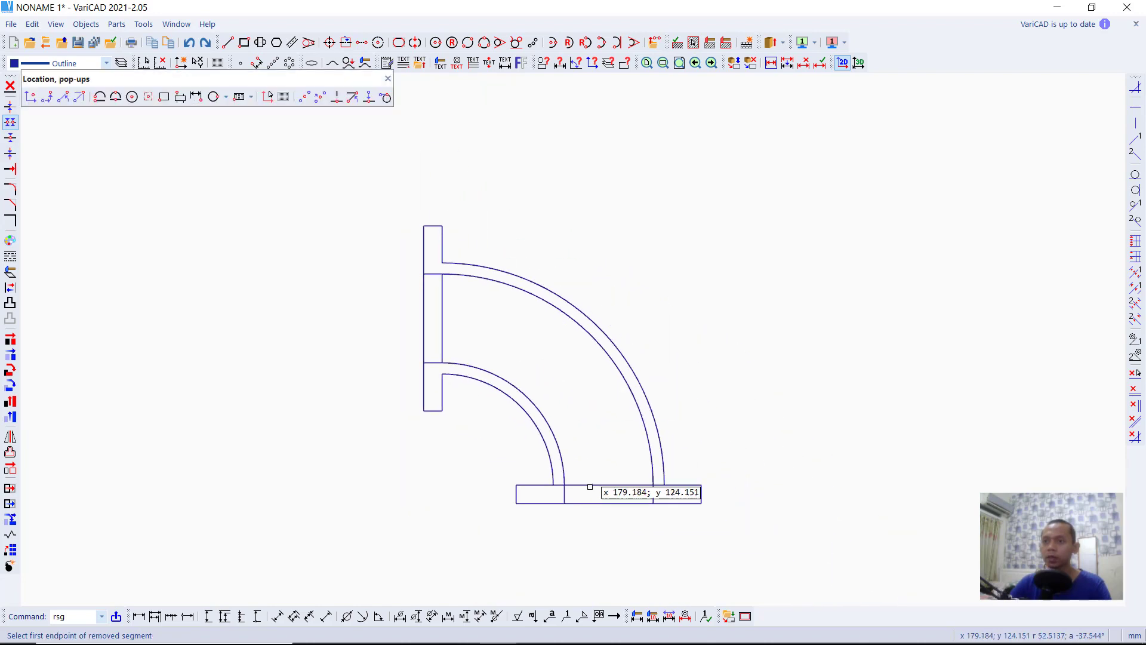
pyautogui.scroll(2, 564, 488)
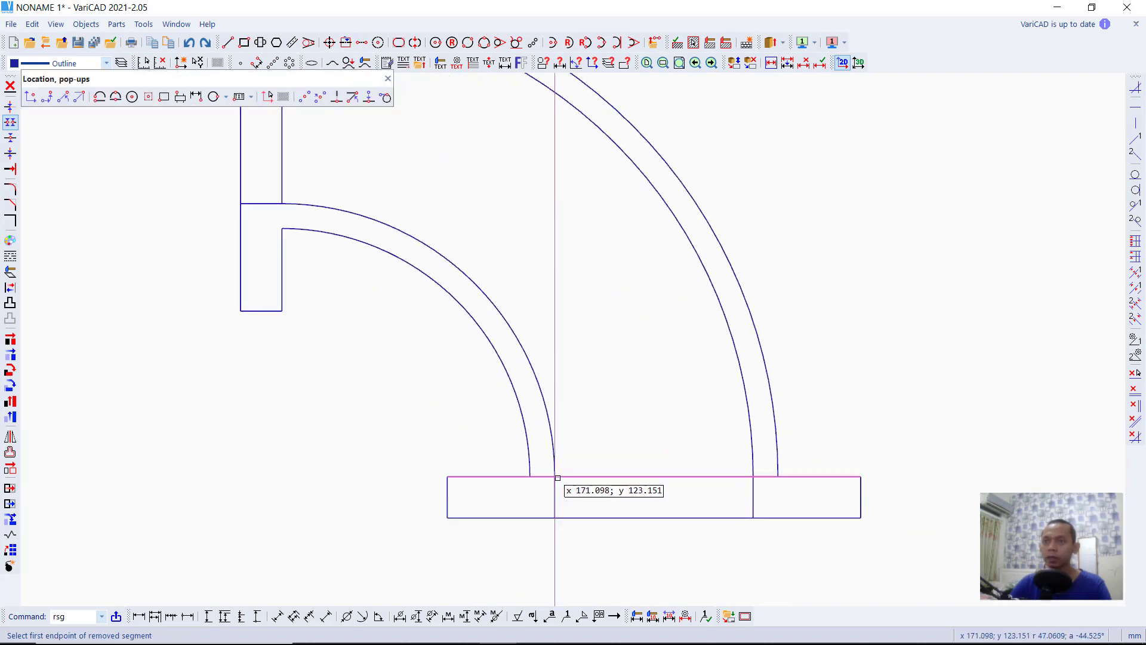
pyautogui.click(558, 478)
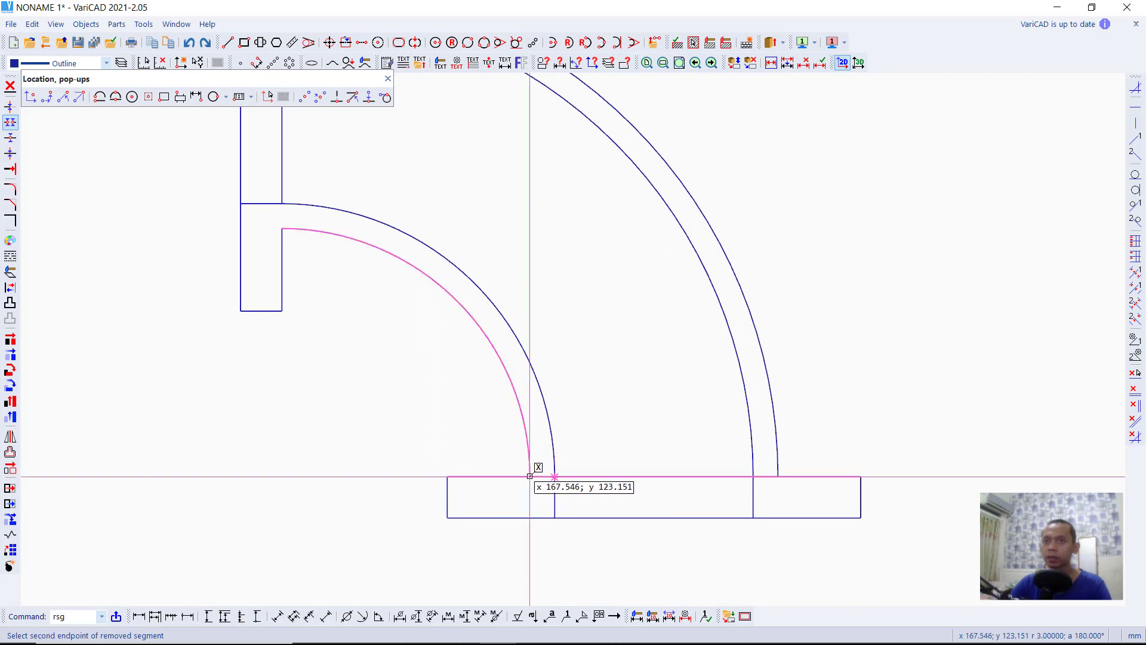
pyautogui.click(530, 476)
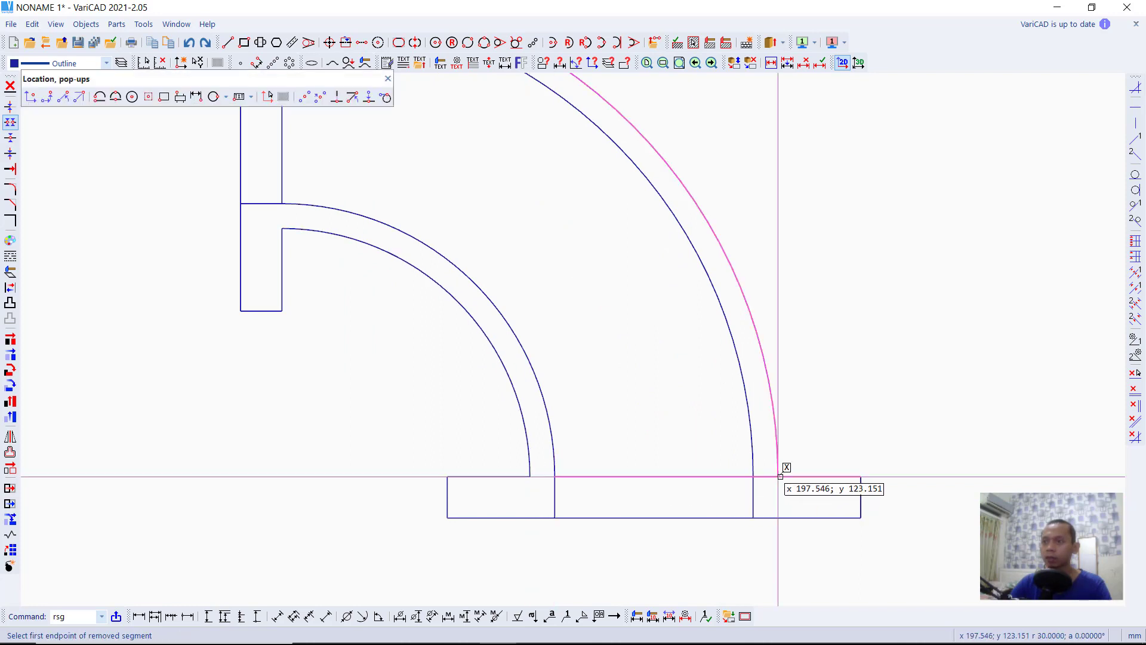
pyautogui.click(778, 476)
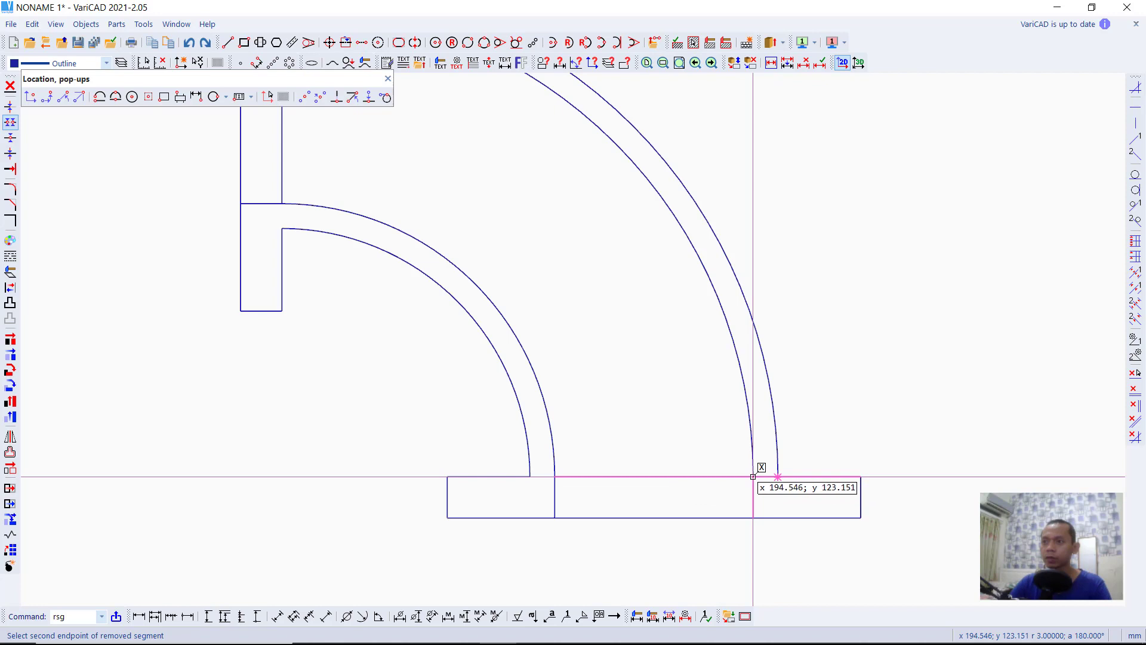
pyautogui.click(753, 476)
pyautogui.click(764, 475)
pyautogui.scroll(-3, 671, 410)
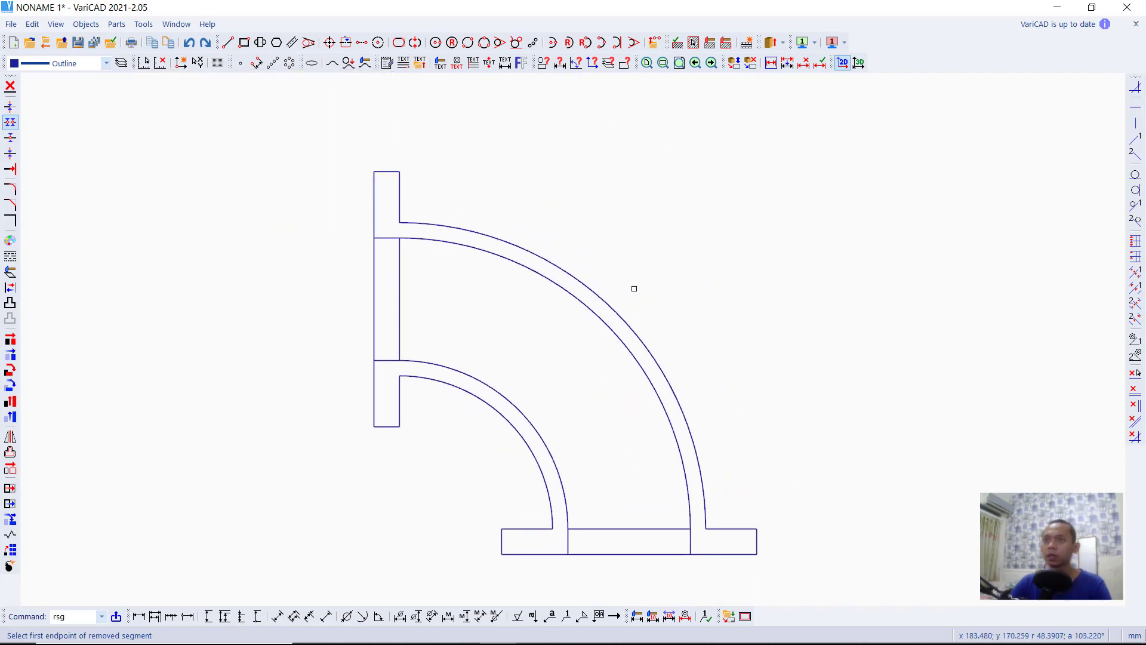
pyautogui.press('Escape')
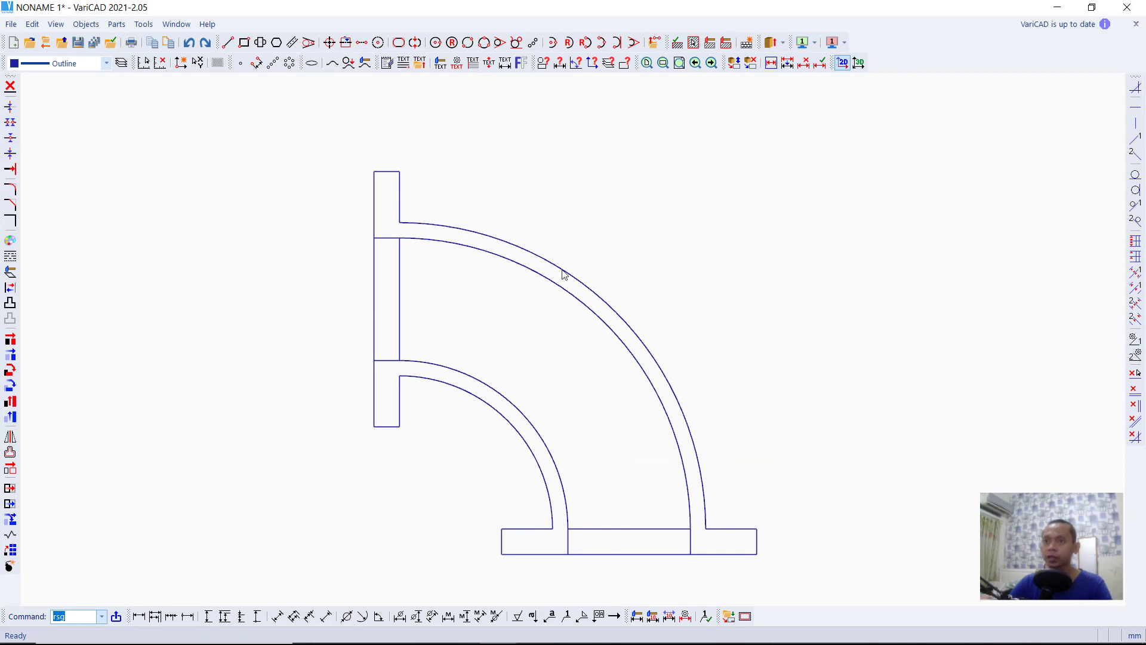
# Hatch the outer and inner elbow wall sections, including their flange parts, with hatch distance 2 and hatch angle 45
pyautogui.moveTo(541, 373); pyautogui.dragTo(543, 358, button='middle')
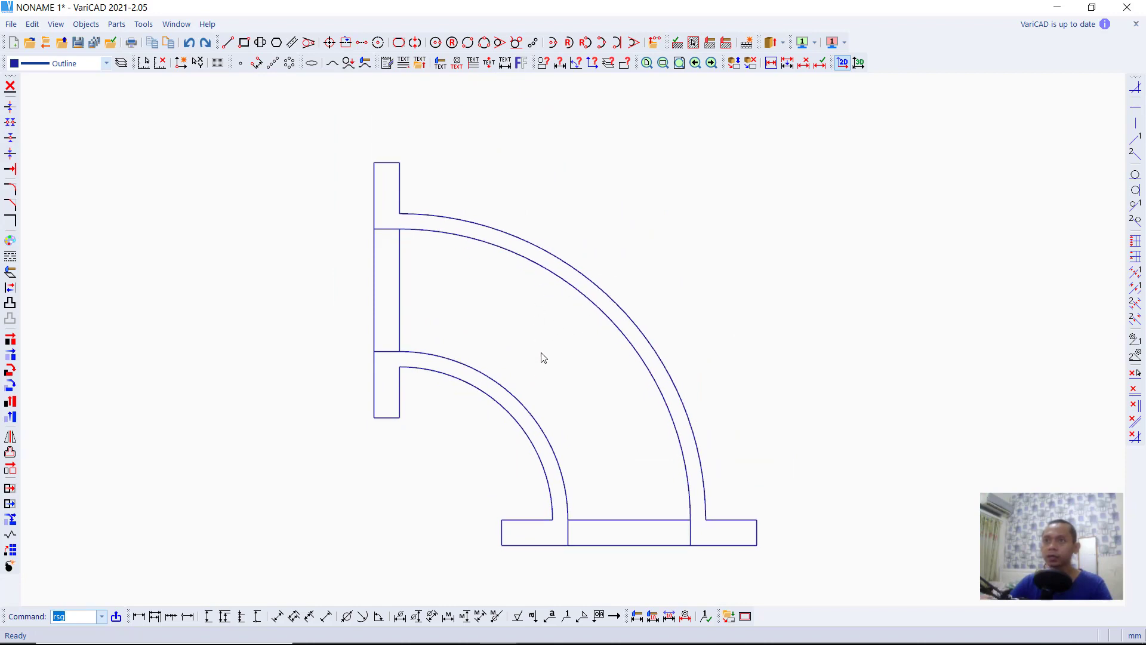
pyautogui.click(694, 43)
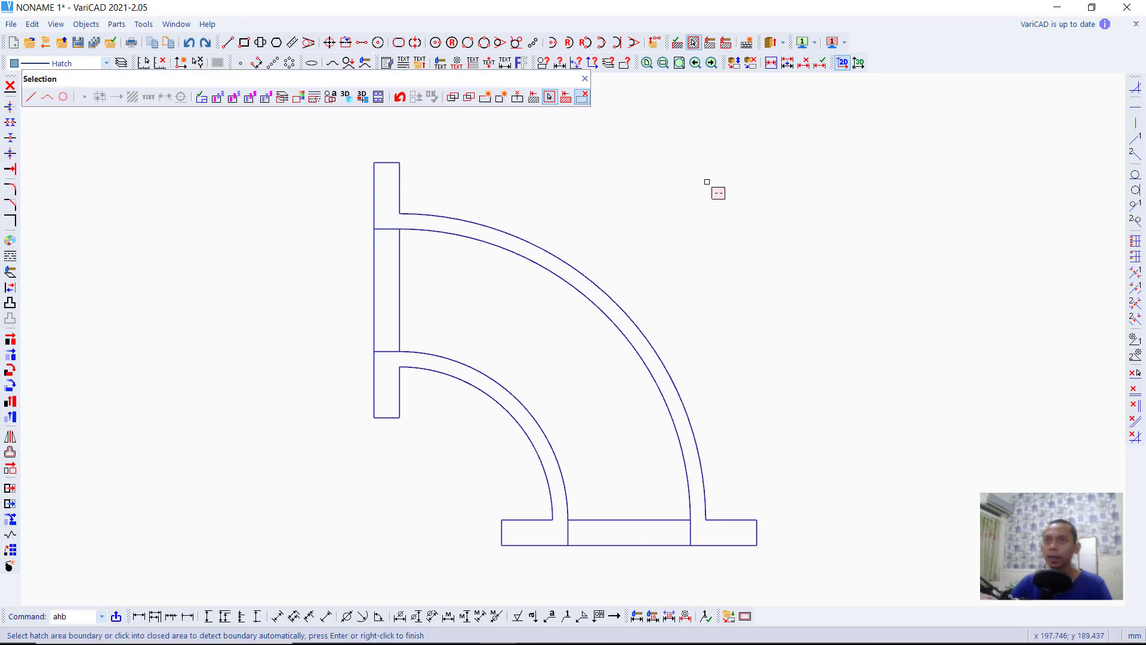
pyautogui.click(560, 264)
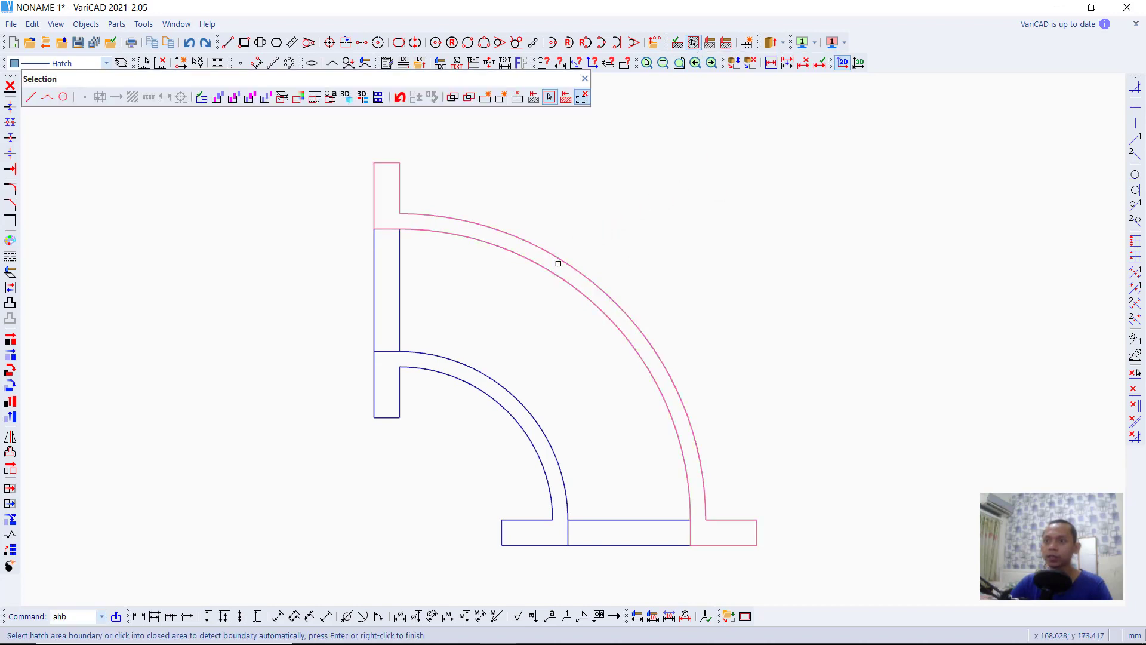
pyautogui.click(465, 373)
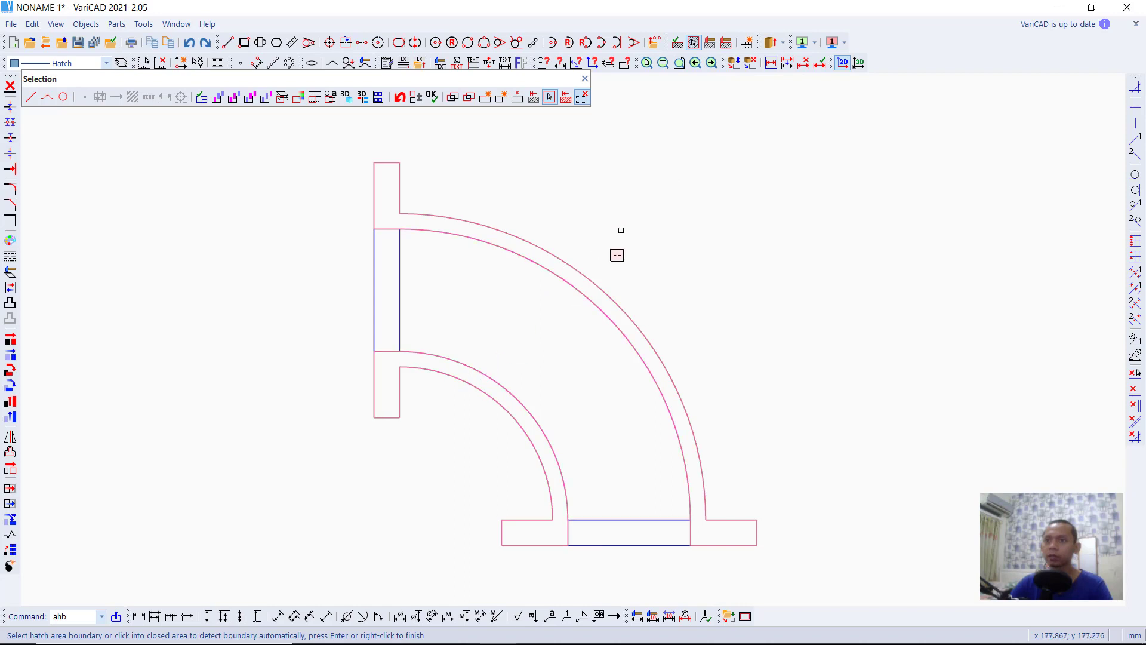
pyautogui.rightClick(622, 228)
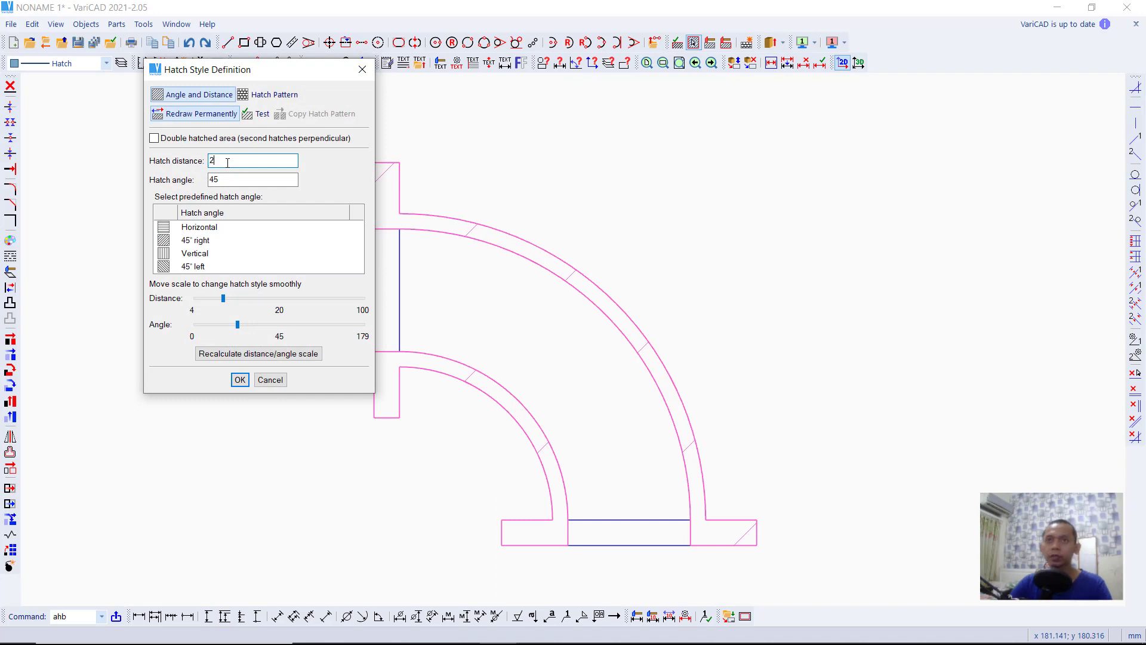
pyautogui.click(240, 380)
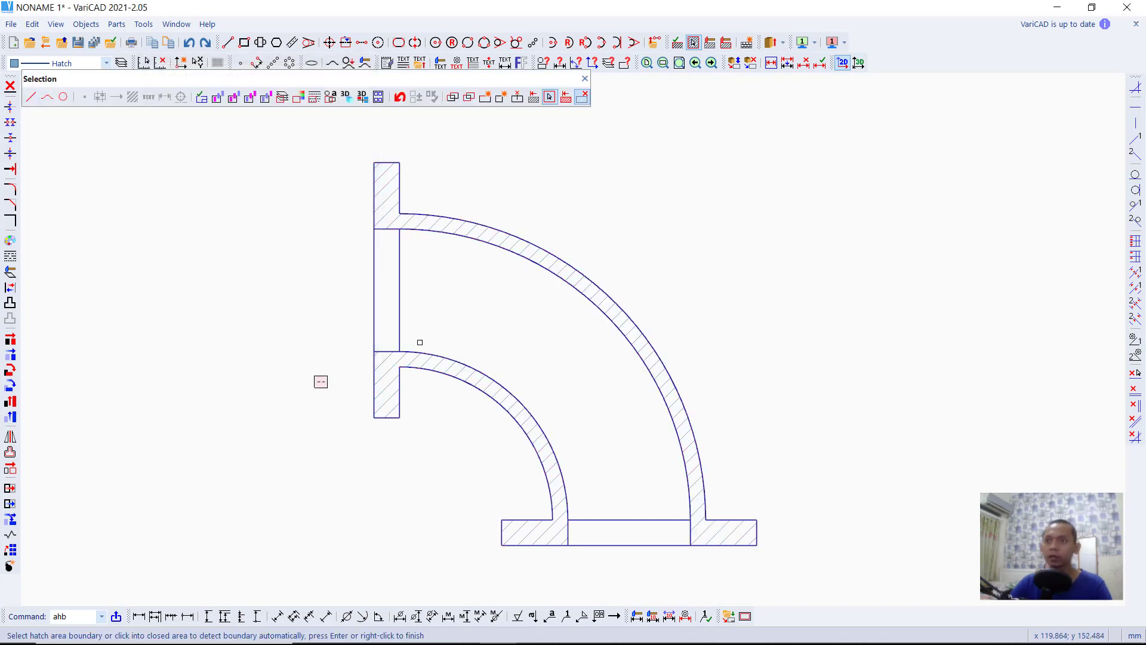
pyautogui.rightClick(590, 198)
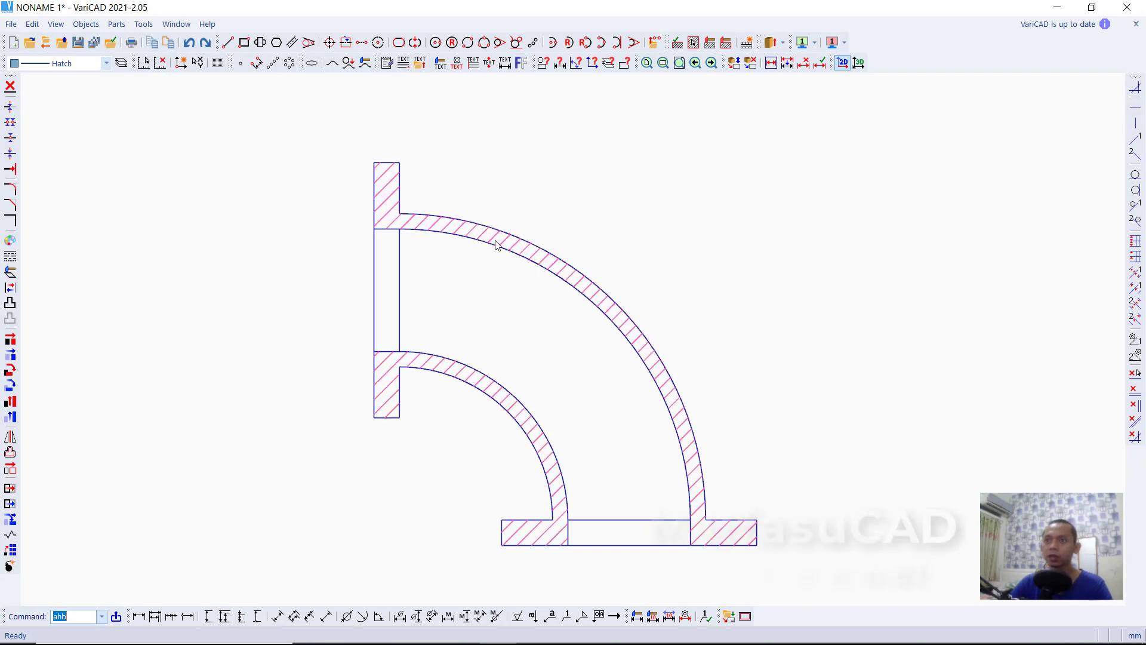
# Change the colour of the selected section hatching to orange
pyautogui.click(9, 241)
pyautogui.moveTo(88, 156); pyautogui.dragTo(205, 171)
pyautogui.doubleClick(204, 312)
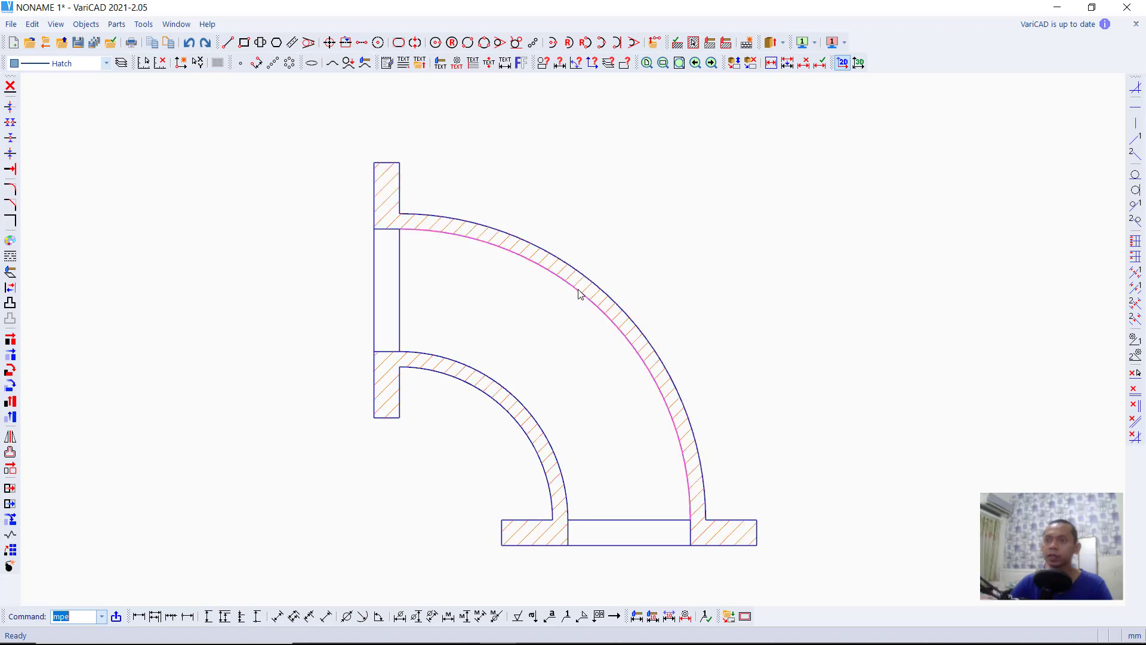
# Dimension the width of the horizontal flange's hatched part on the inside of the bend, placing the dimension below the flange
pyautogui.moveTo(737, 276); pyautogui.dragTo(726, 248, button='middle')
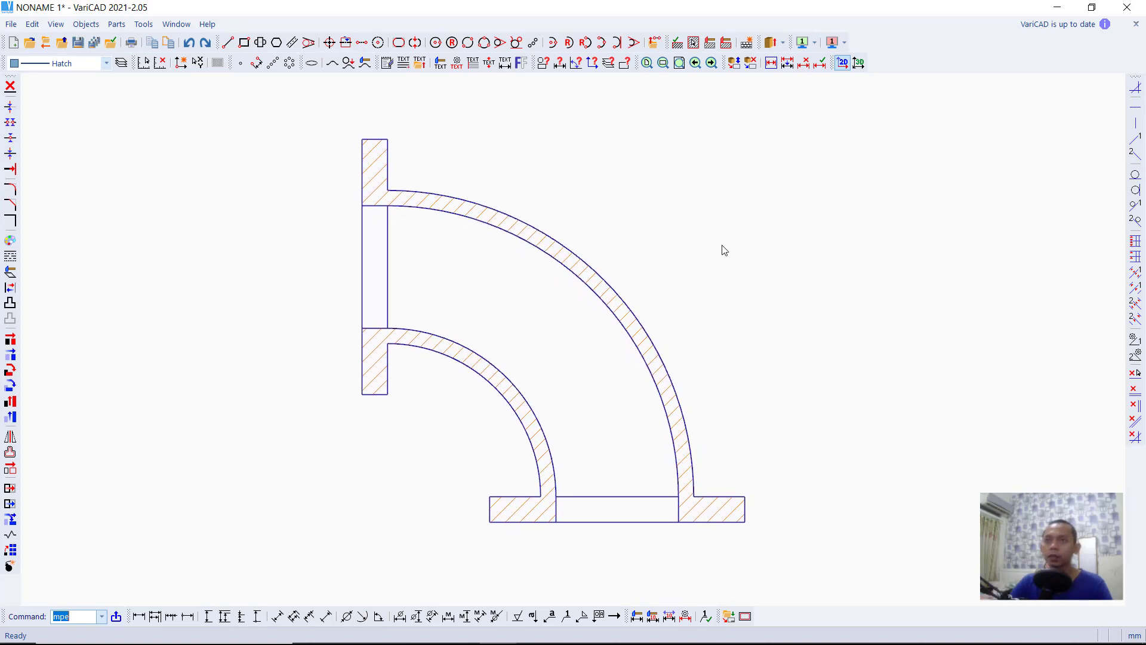
pyautogui.scroll(1, 696, 253)
pyautogui.scroll(-2, 697, 253)
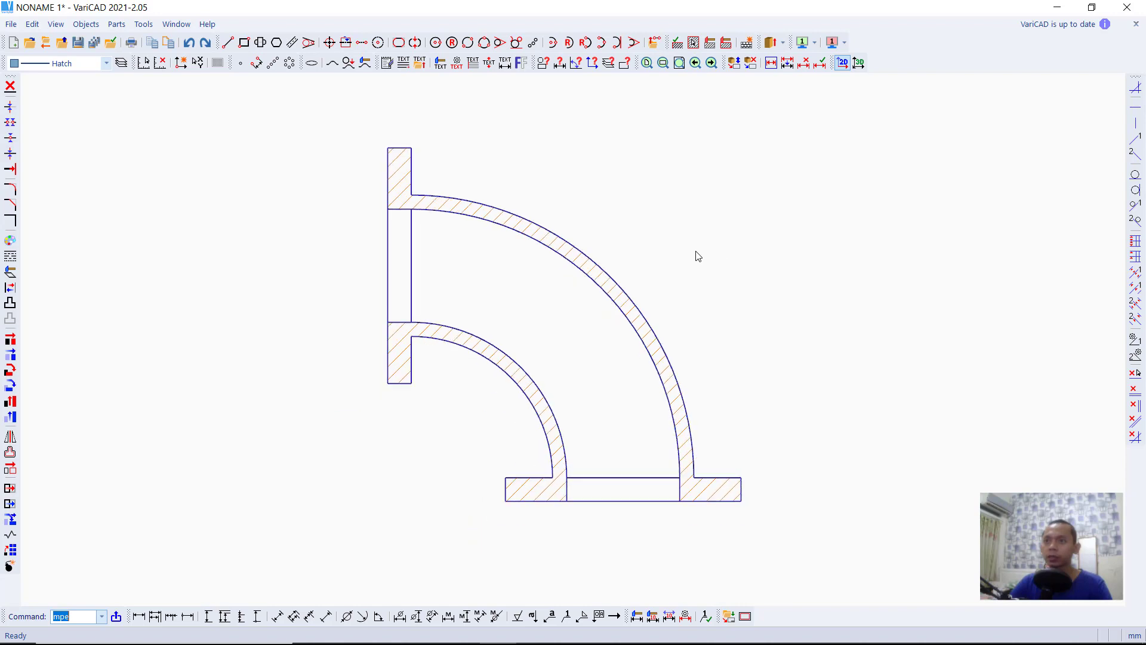
pyautogui.moveTo(717, 307); pyautogui.dragTo(699, 304, button='middle')
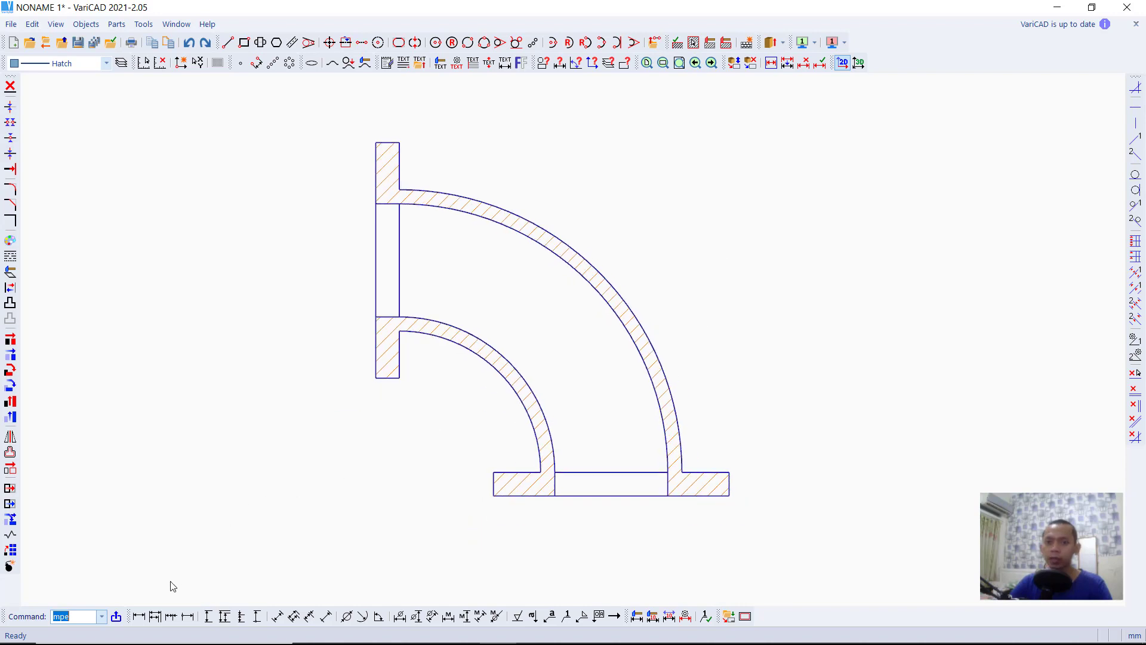
pyautogui.click(140, 618)
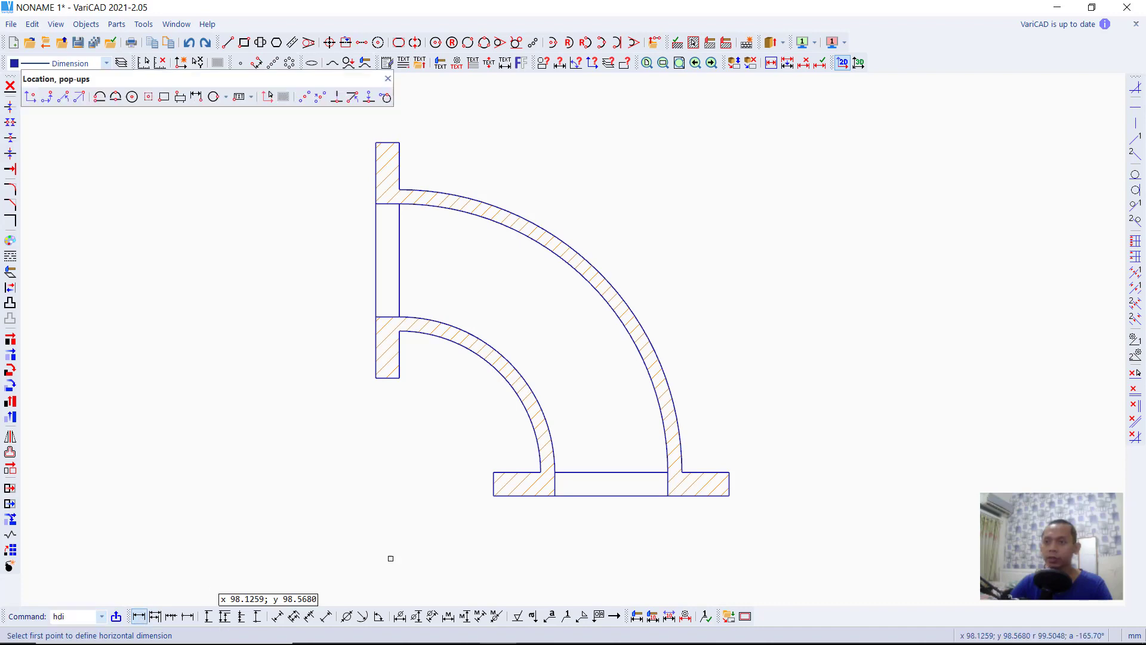
pyautogui.click(493, 497)
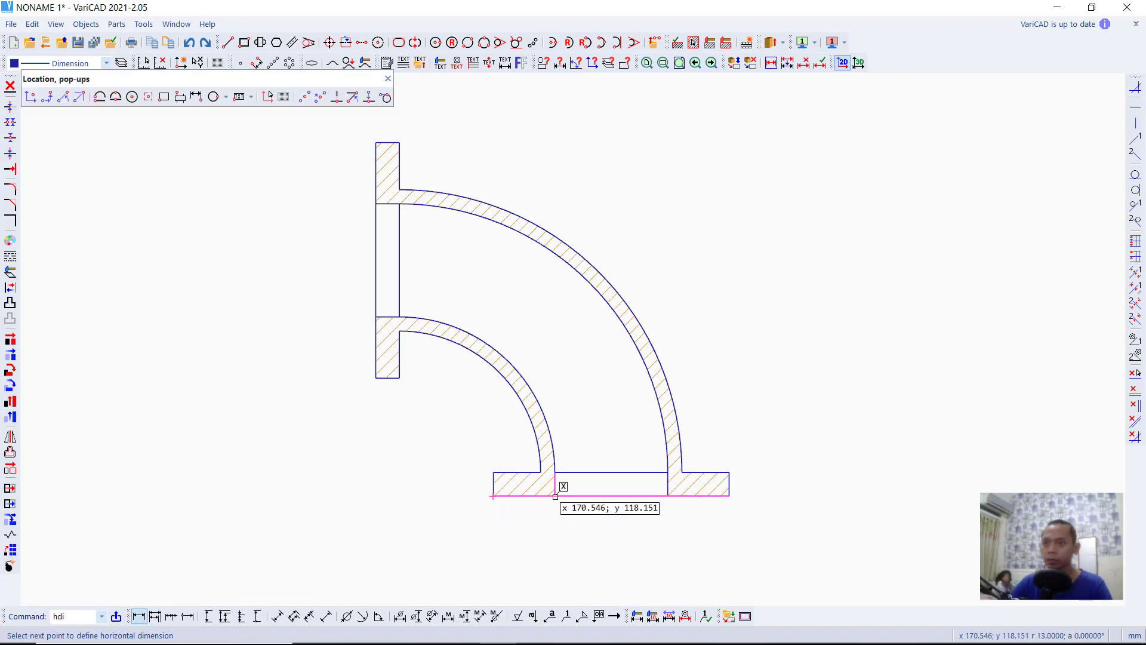
pyautogui.click(554, 496)
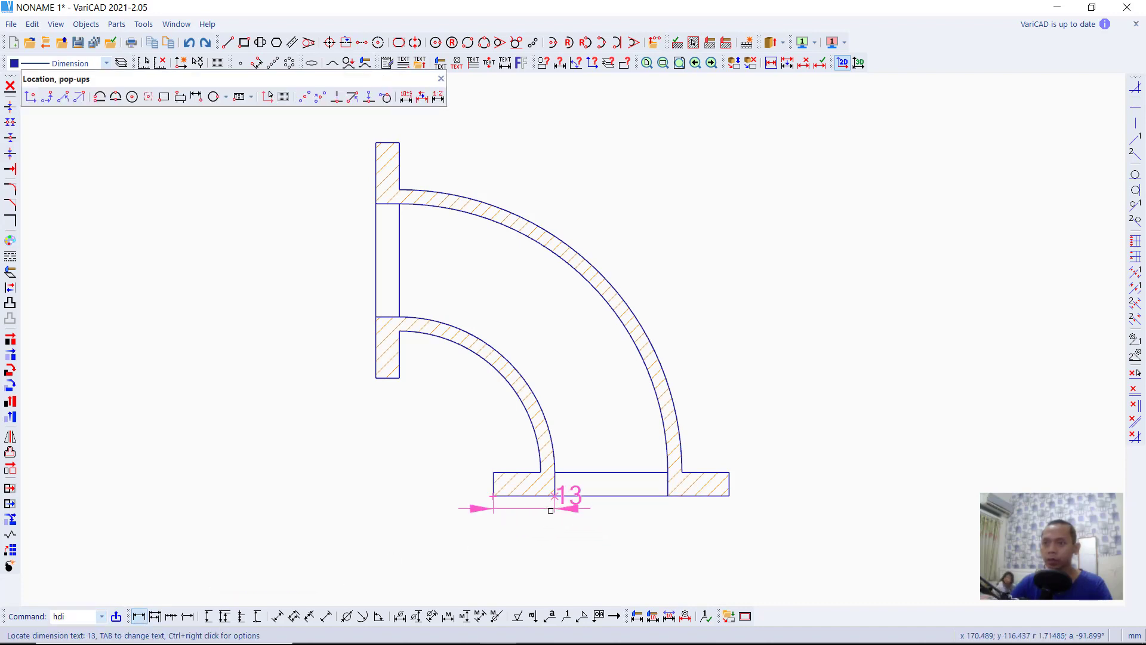
pyautogui.click(511, 537)
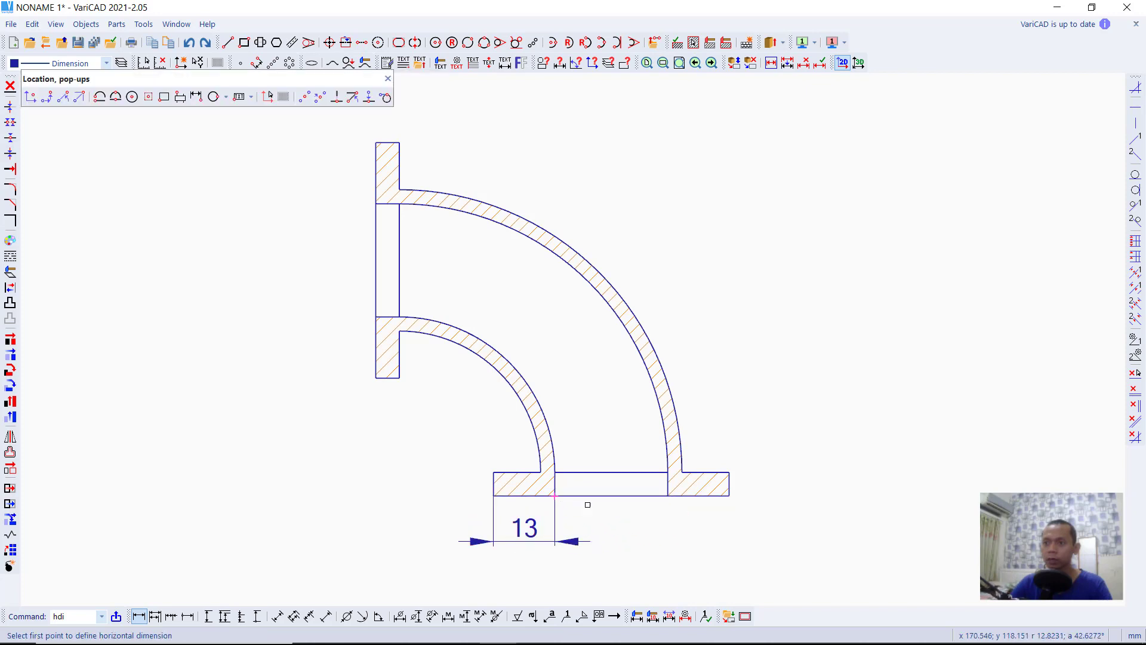
# Add horizontal dimensions below the flange for the bore opening and the hatched part on the outside of the bend, aligned with the existing dimension
pyautogui.click(670, 499)
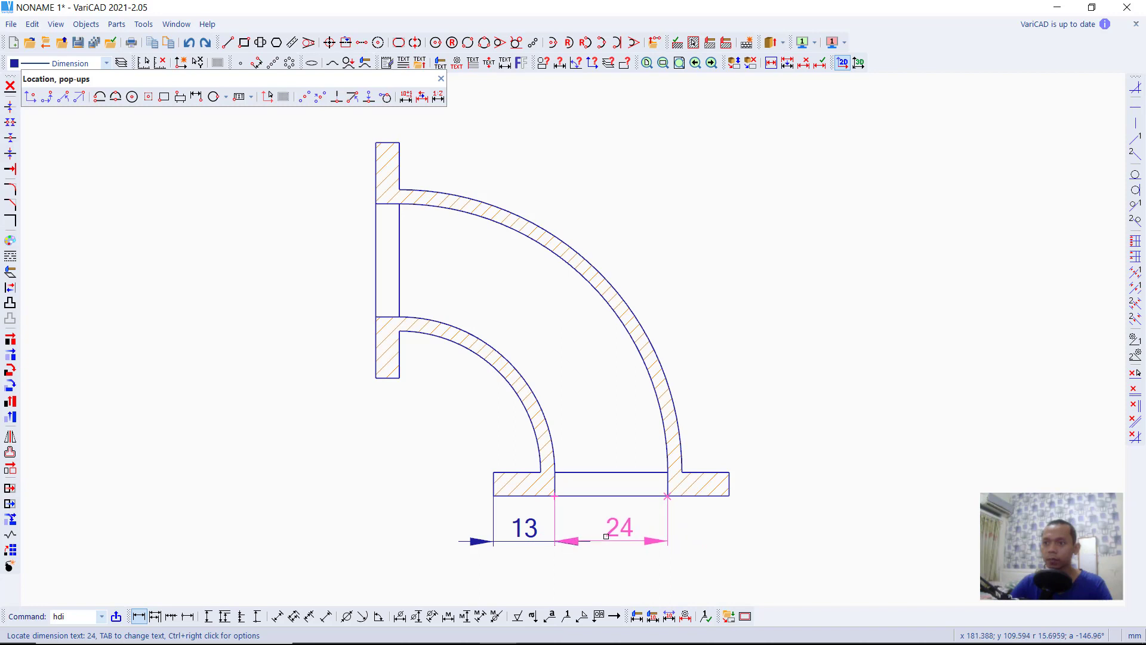
pyautogui.click(606, 536)
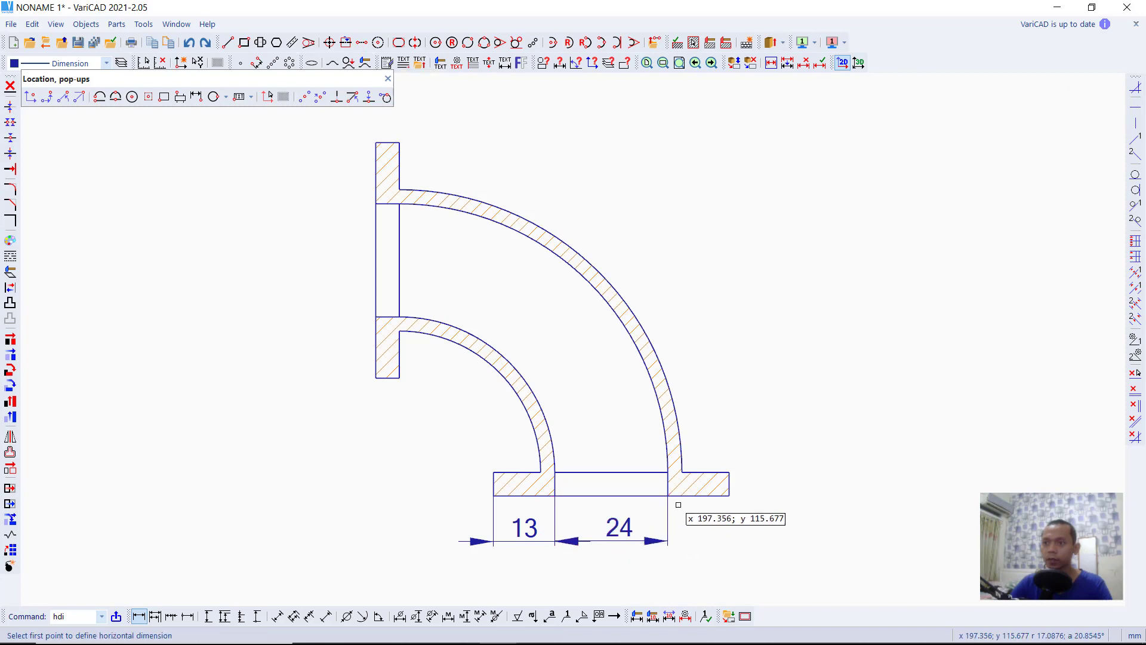
pyautogui.click(727, 497)
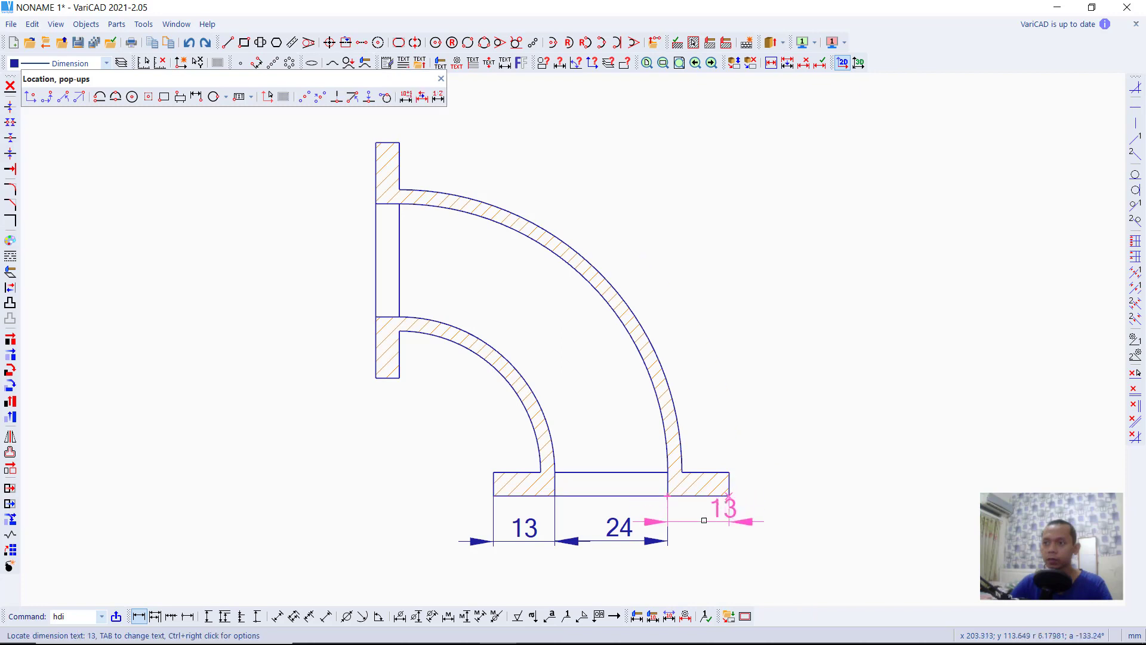
pyautogui.click(685, 538)
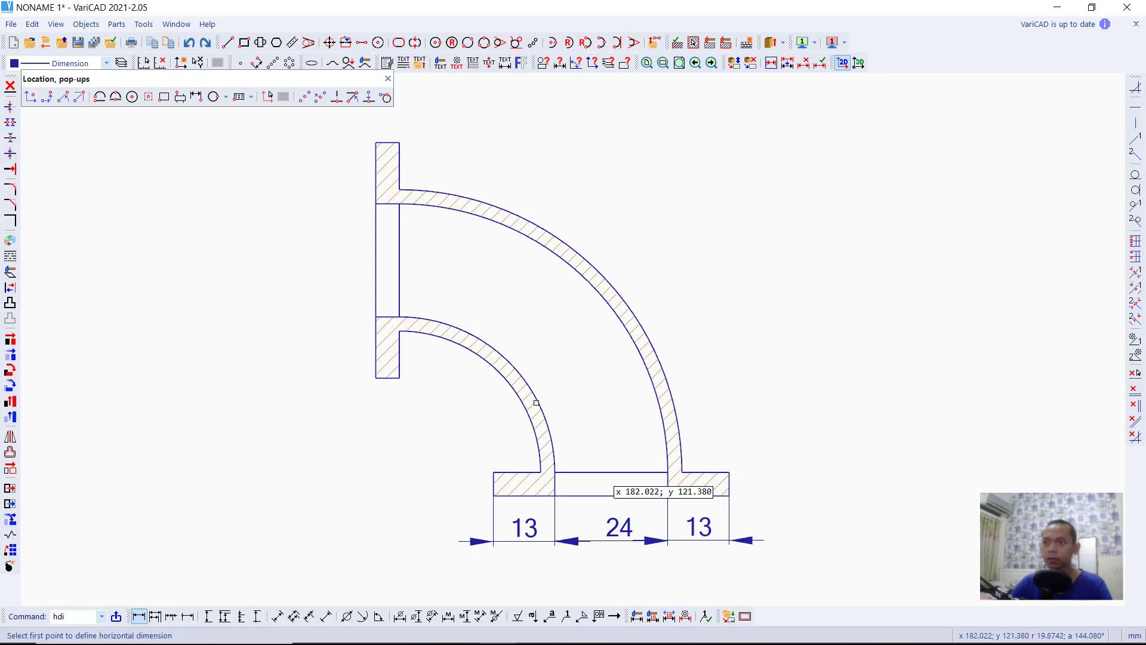
# Dimension the thickness of the vertical flange horizontally, placing the dimension above the flange's upper end
pyautogui.moveTo(375, 142); pyautogui.dragTo(383, 195, button='middle')
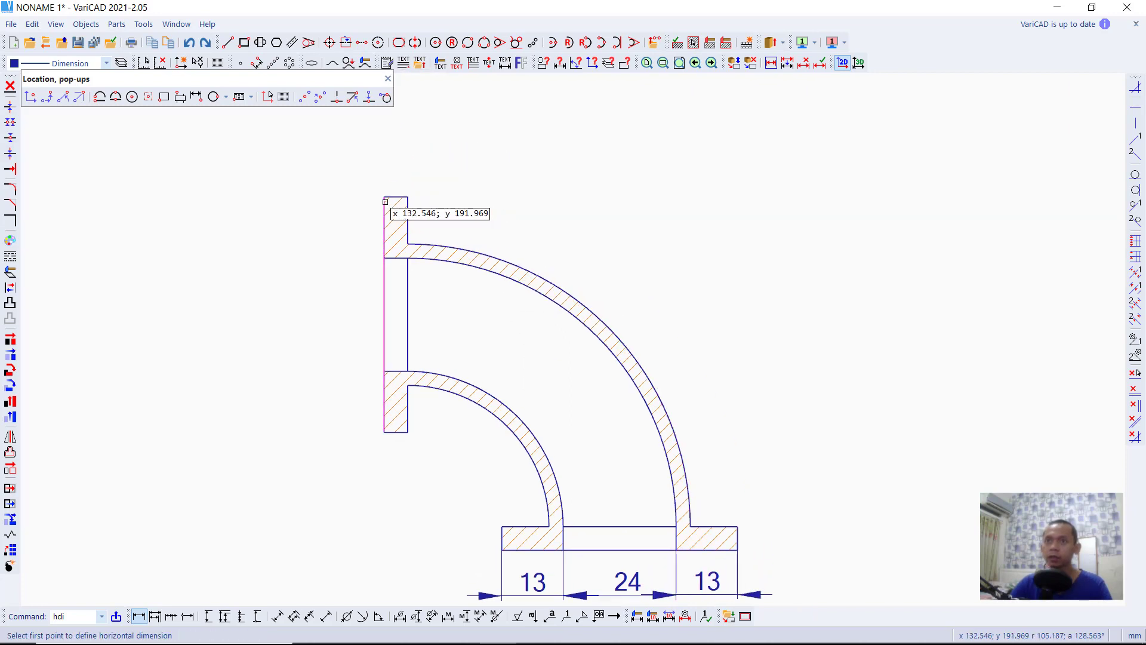
pyautogui.click(383, 195)
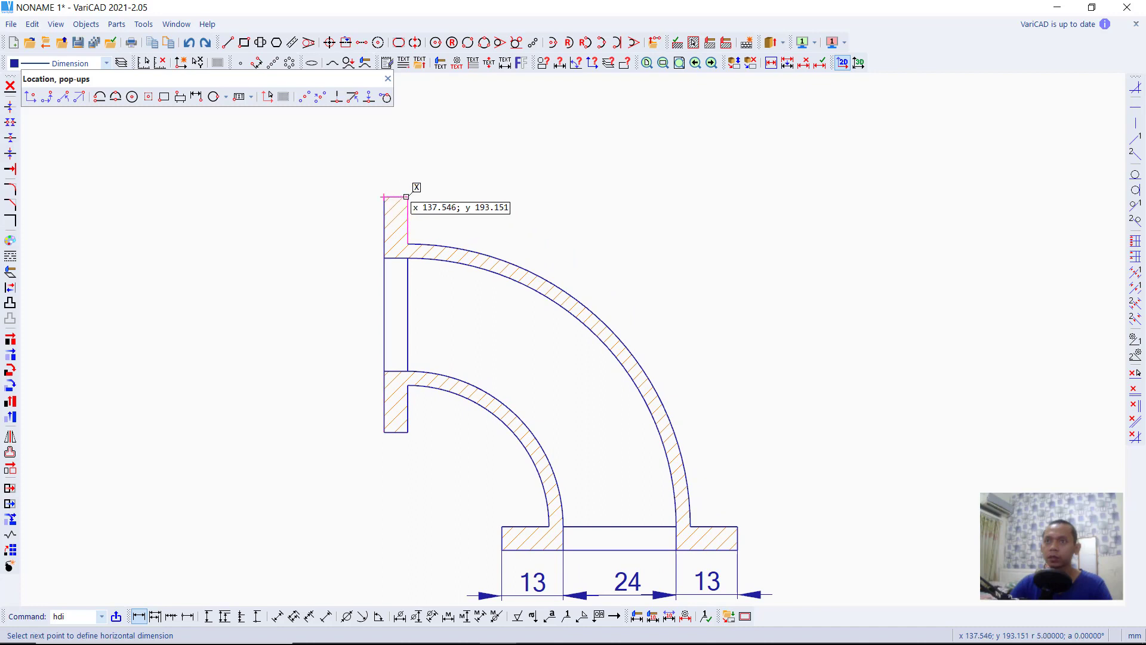
pyautogui.click(408, 196)
pyautogui.click(392, 159)
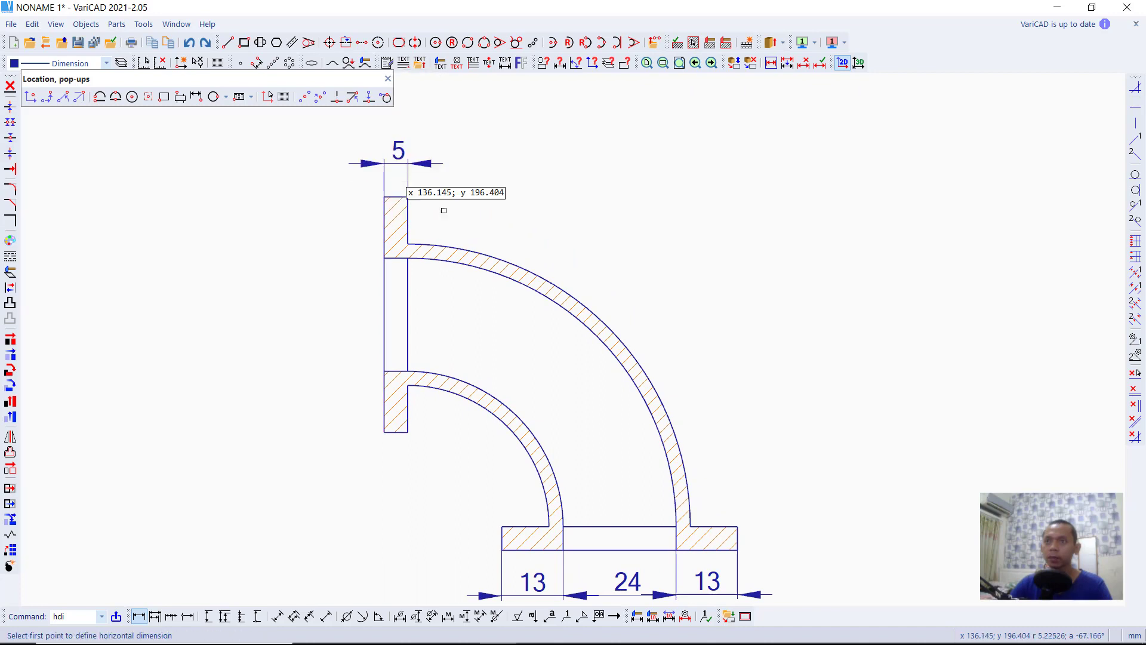
# Add a vertical dimension for the horizontal flange's thickness, placing it beside the flange end on the inside of the bend
pyautogui.scroll(-3, 607, 310)
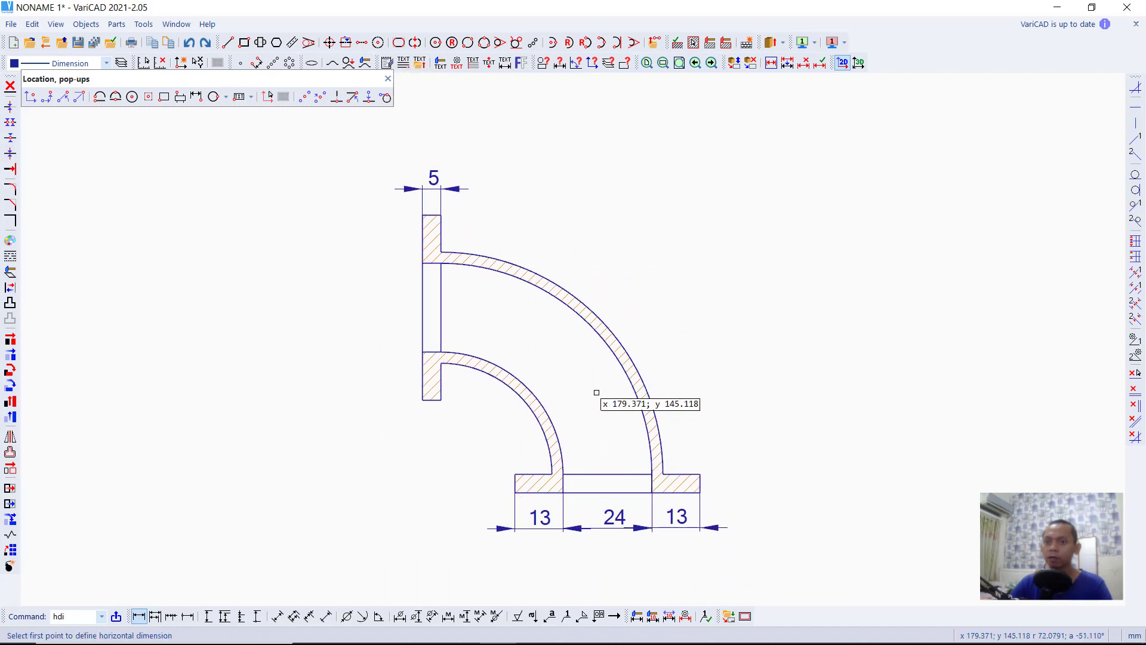
pyautogui.click(208, 621)
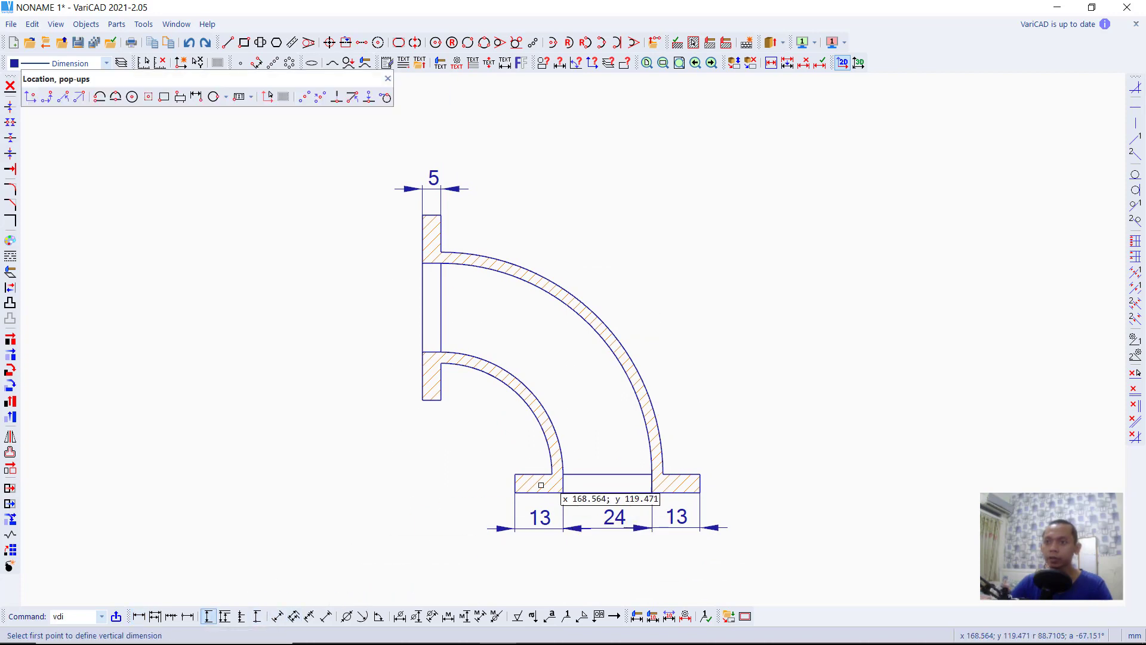
pyautogui.scroll(2, 512, 504)
pyautogui.click(515, 493)
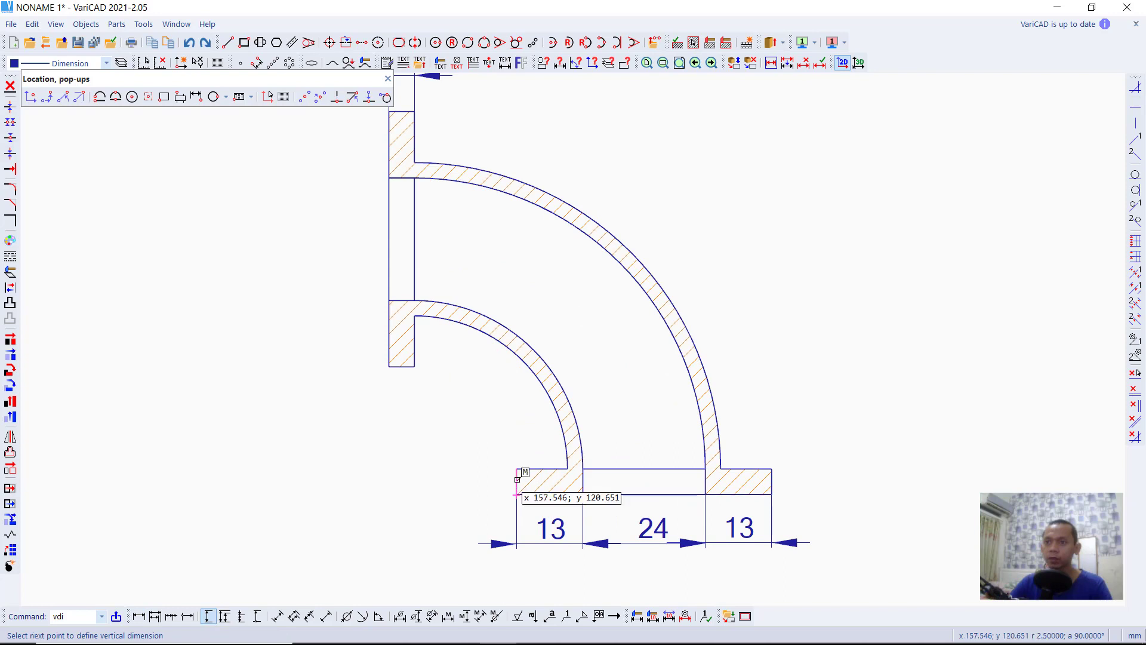
pyautogui.click(517, 469)
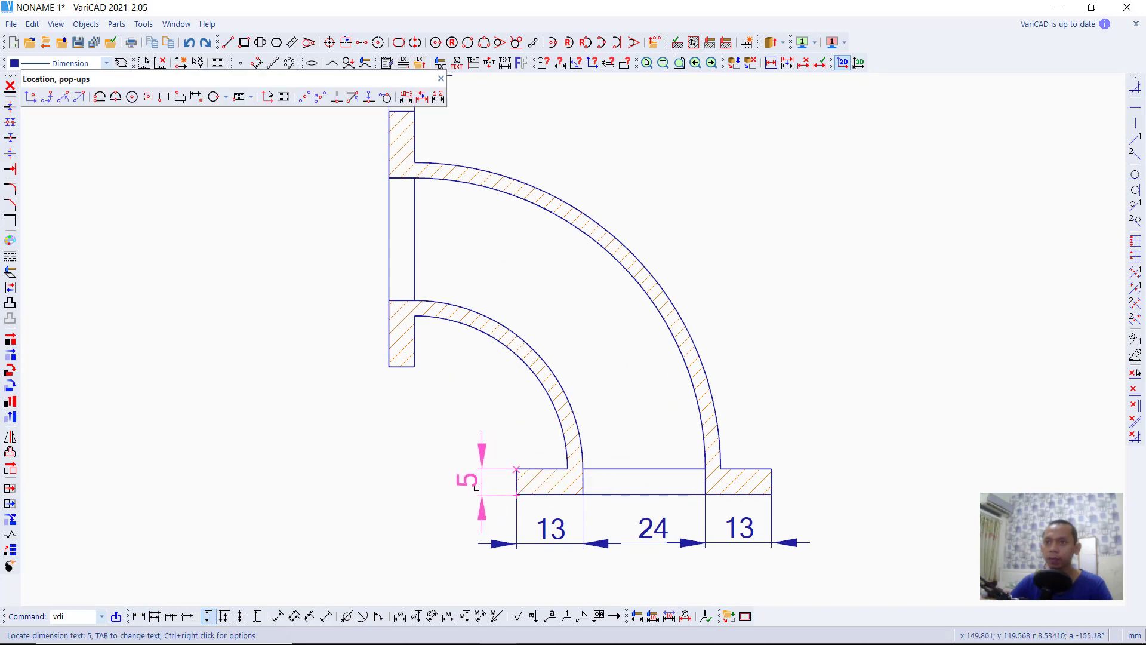
pyautogui.click(478, 484)
# Dimension the height of the vertical flange's lower hatched part, placing the dimension on the flange's outer face side
pyautogui.moveTo(562, 471); pyautogui.dragTo(592, 502, button='middle')
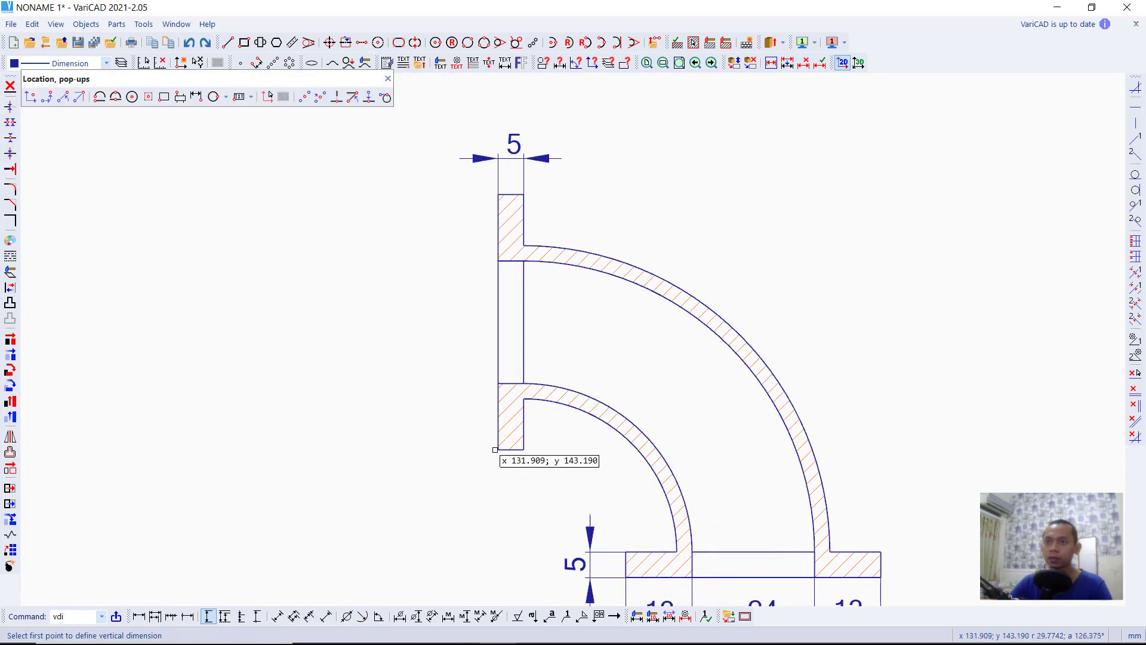
pyautogui.click(498, 449)
pyautogui.click(498, 383)
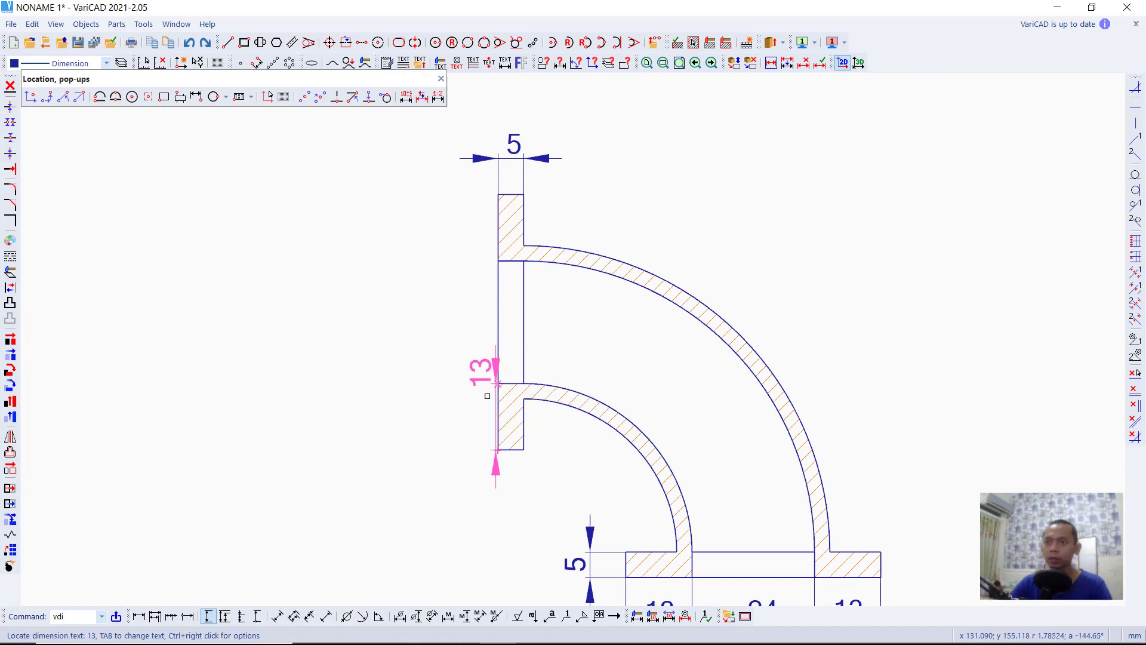
pyautogui.click(459, 432)
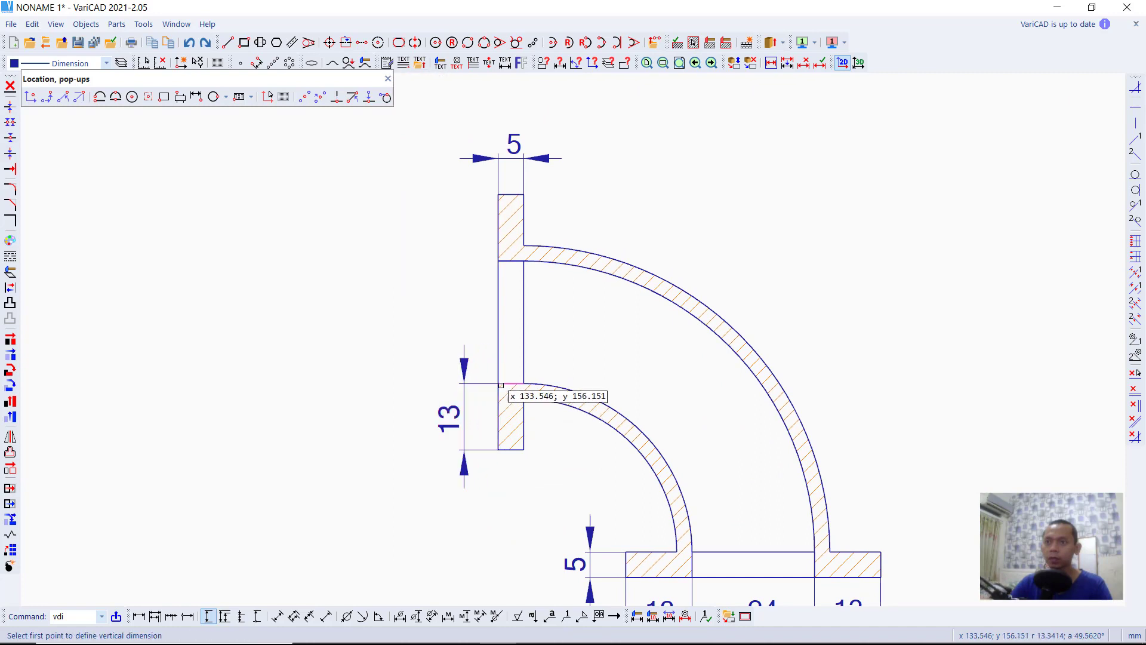
# Add vertical dimensions for the vertical flange's bore opening and upper hatched part, aligned with the existing lower dimension
pyautogui.click(497, 384)
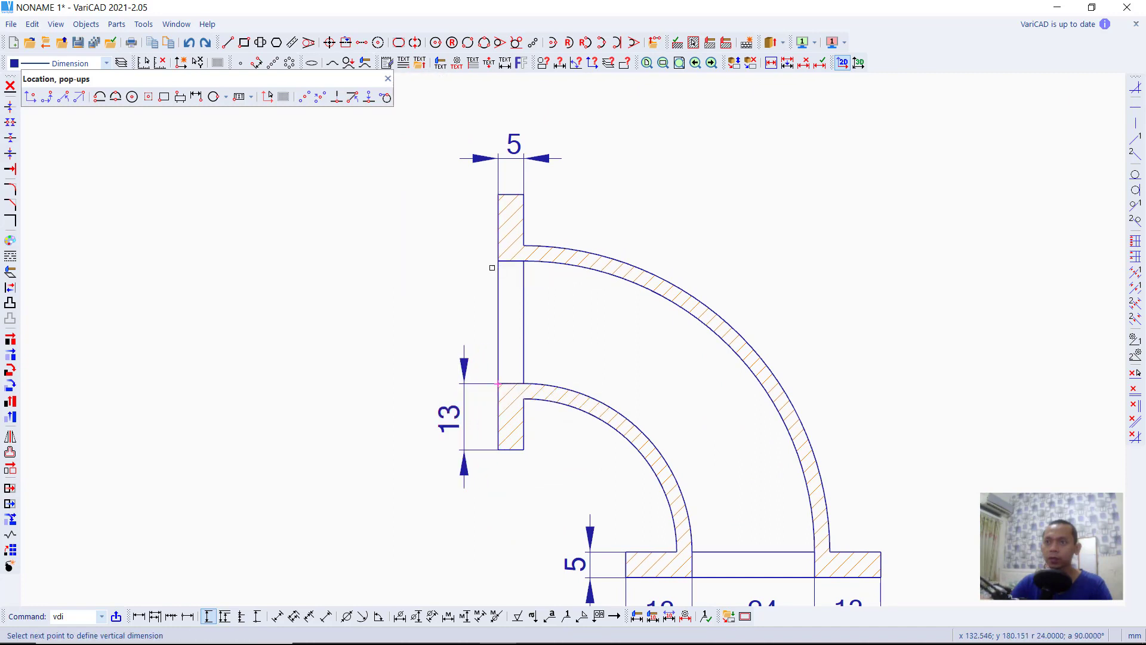
pyautogui.click(499, 262)
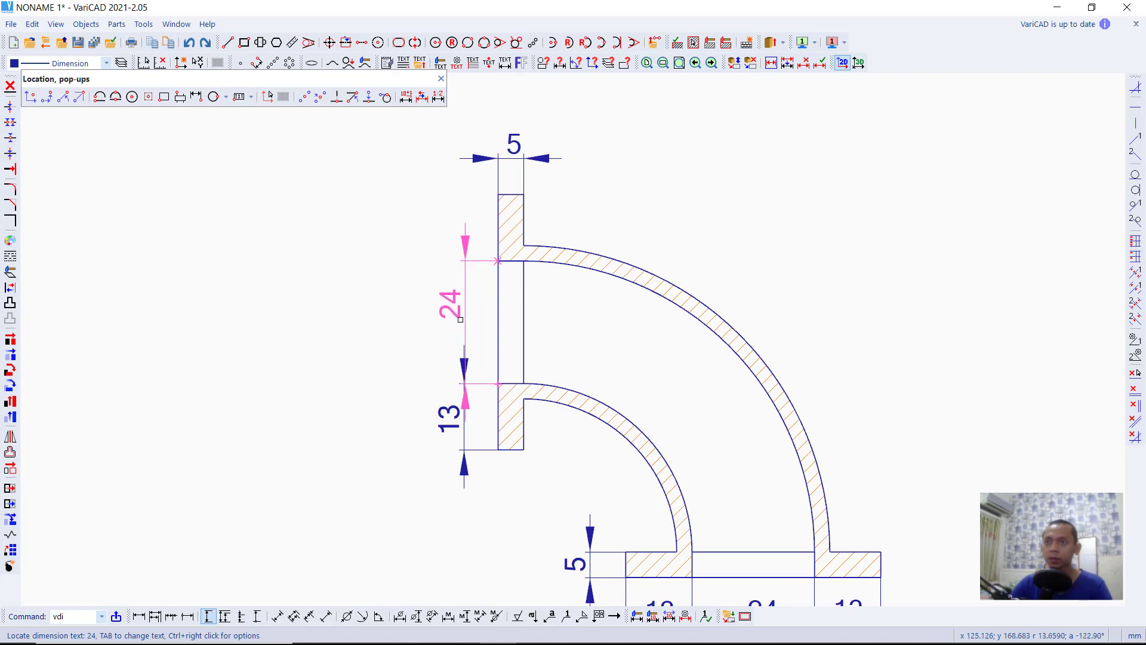
pyautogui.click(459, 322)
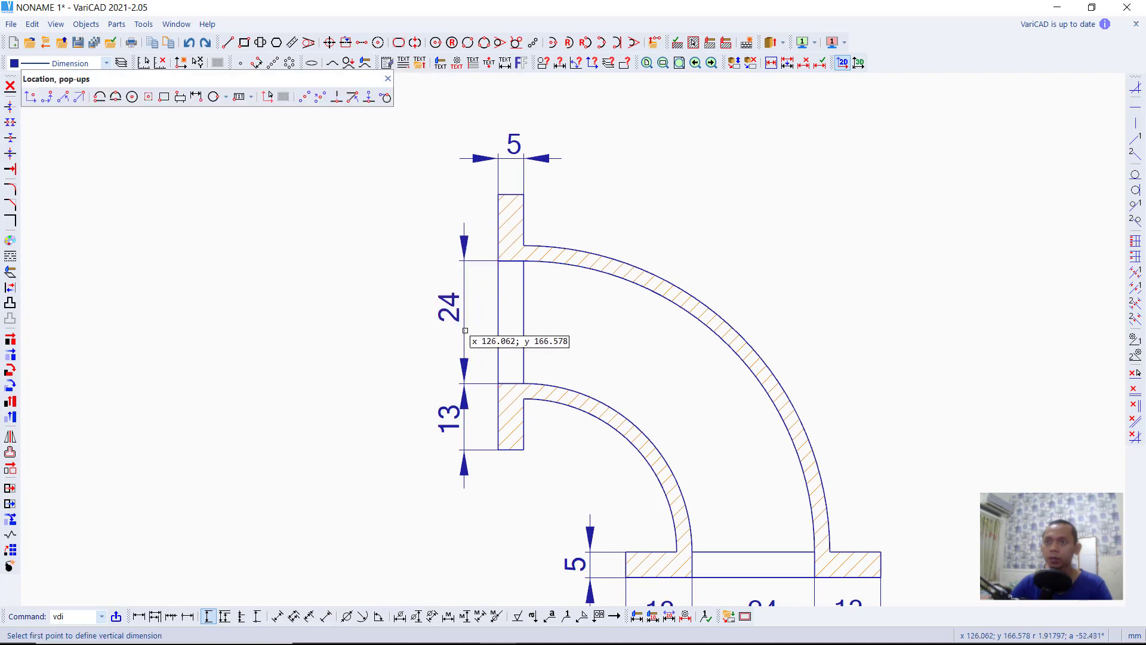
pyautogui.click(496, 260)
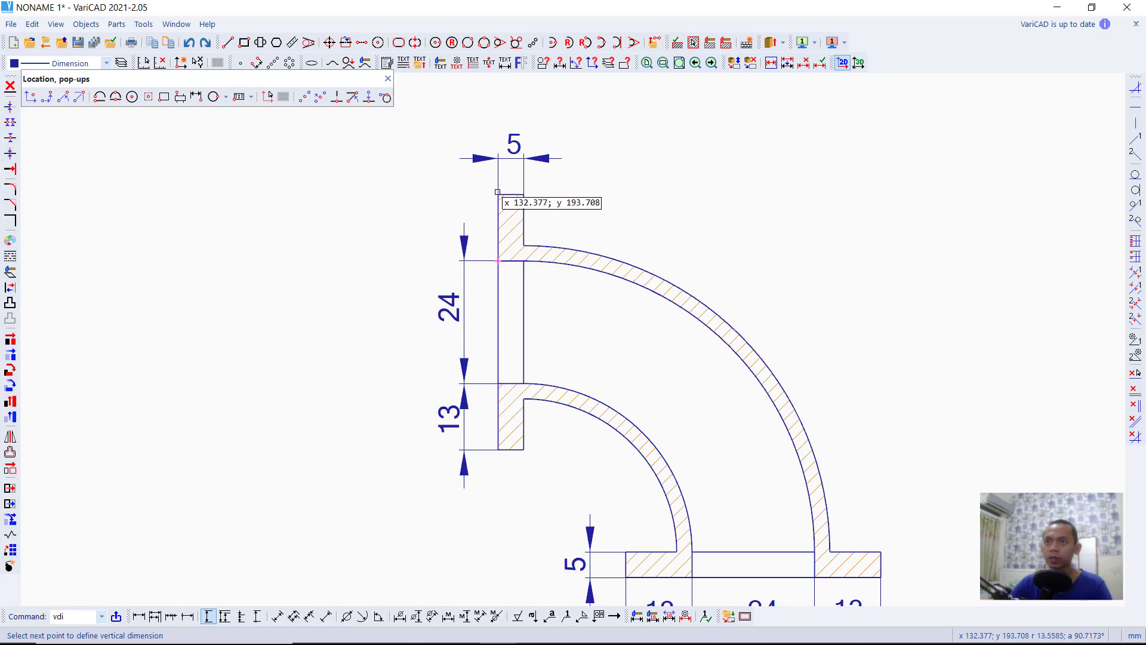
pyautogui.click(498, 195)
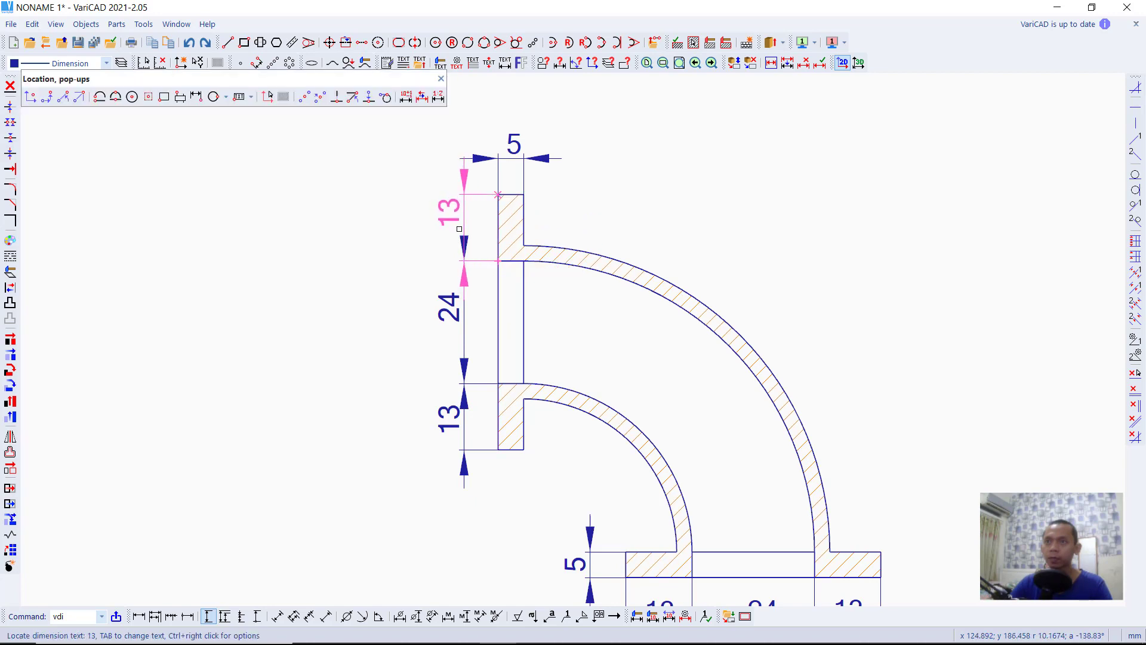
pyautogui.click(458, 228)
# Add radius dimensions to both arcs of the wall on the inside of the bend, placing the texts within the bend's hollow
pyautogui.scroll(-2, 588, 320)
pyautogui.scroll(-3, 630, 338)
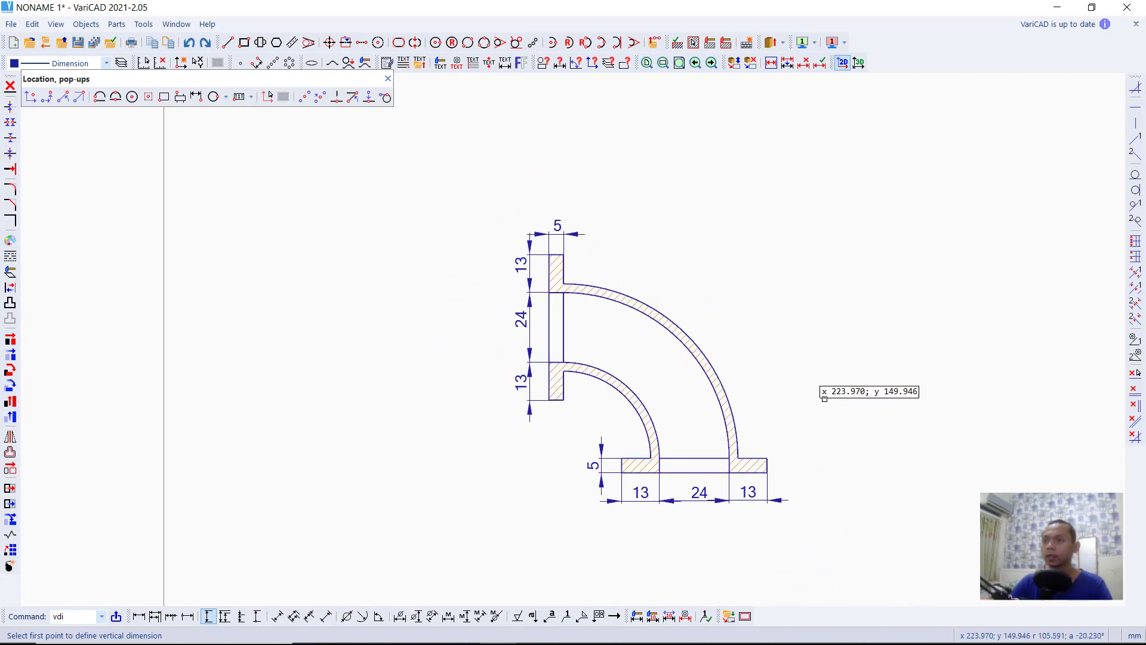
pyautogui.scroll(2, 814, 402)
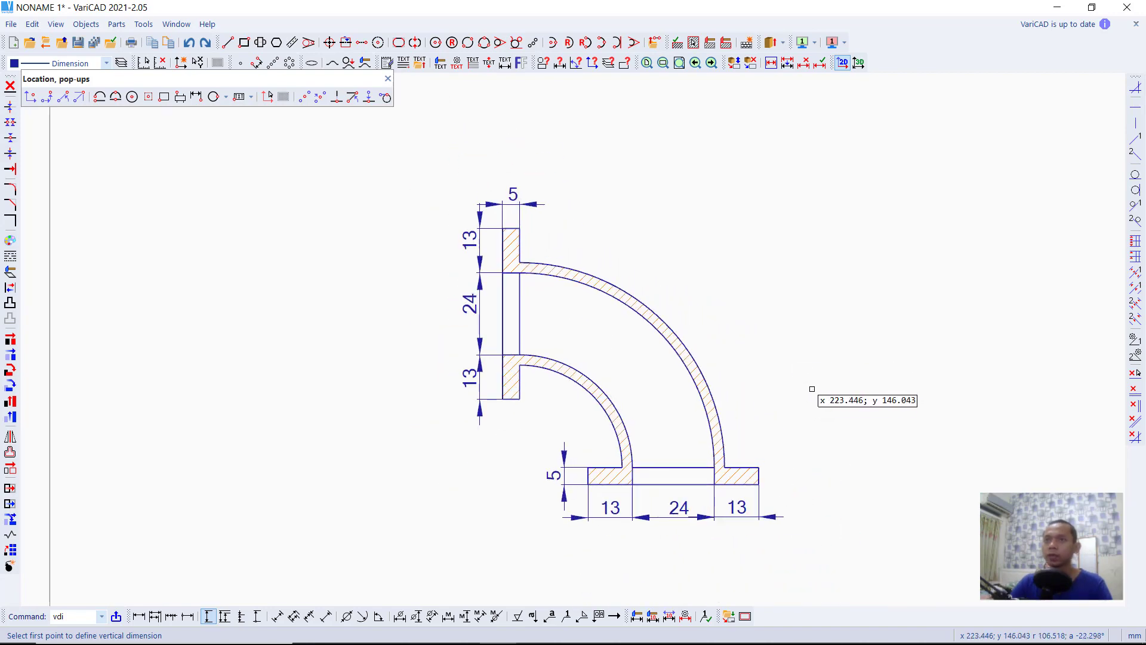
pyautogui.click(363, 617)
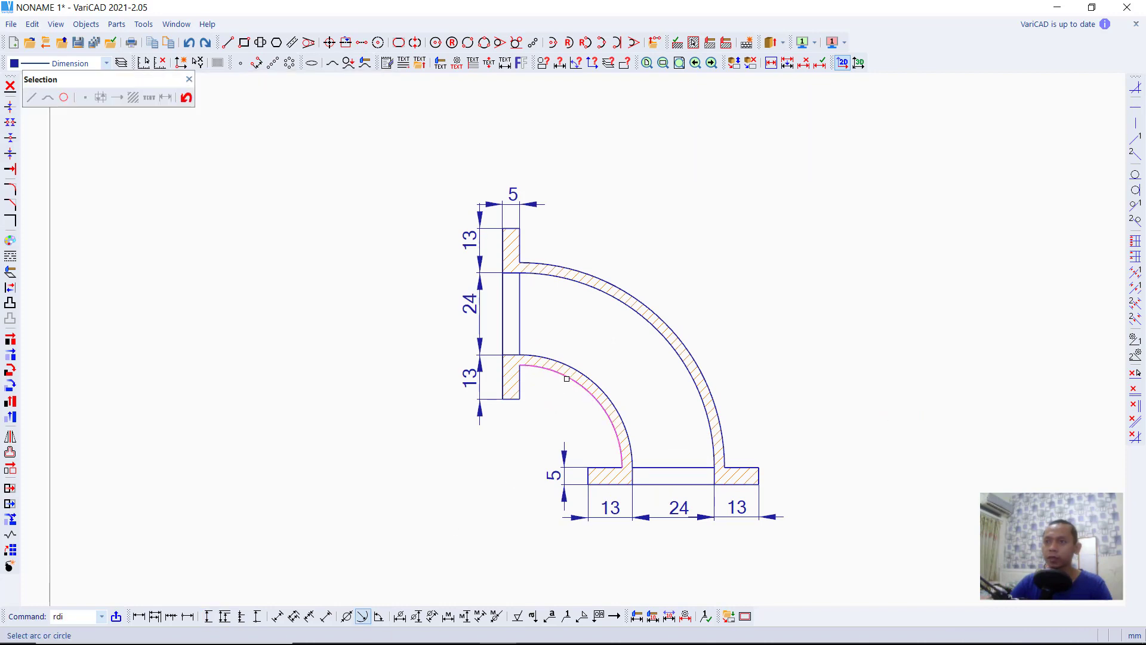
pyautogui.click(567, 378)
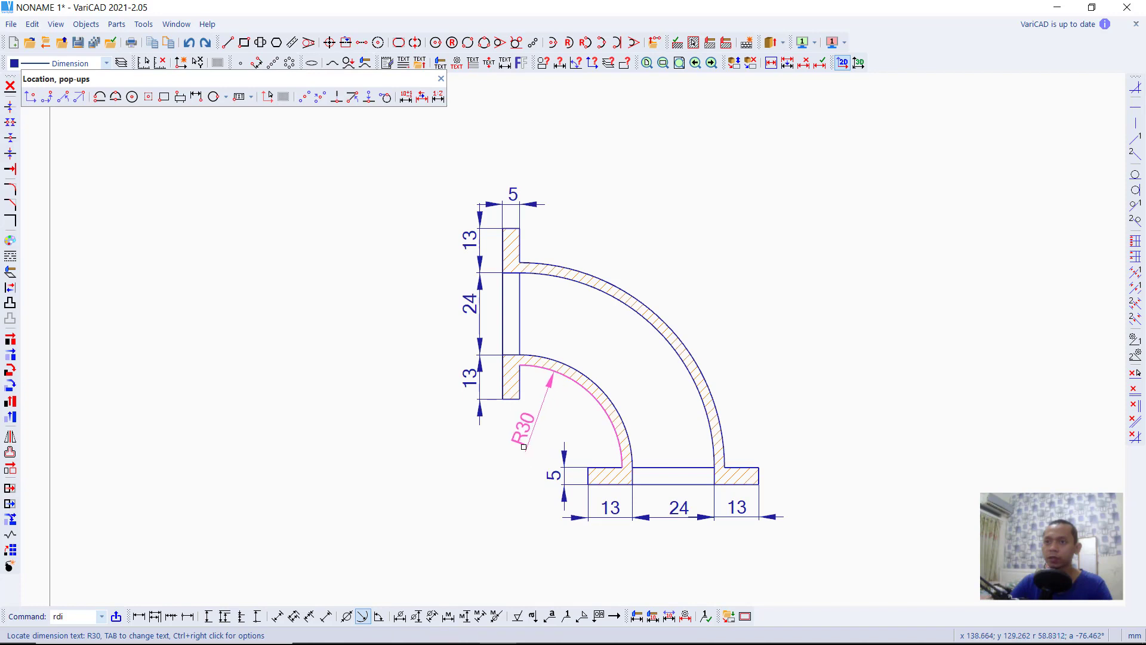
pyautogui.click(527, 446)
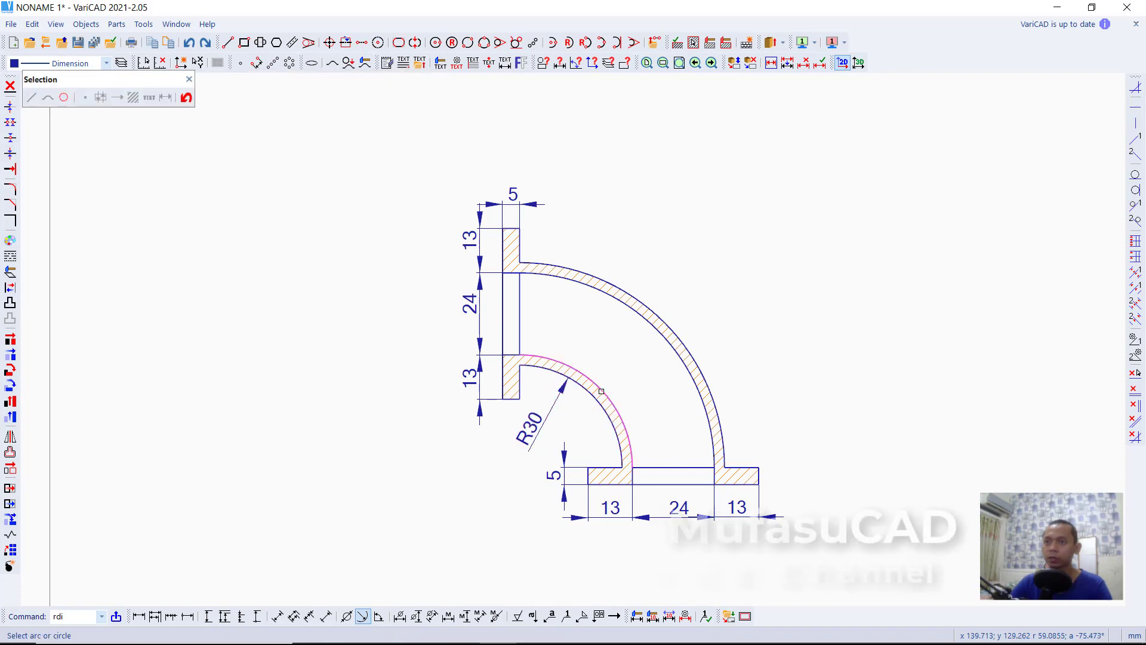
pyautogui.click(601, 391)
pyautogui.click(558, 435)
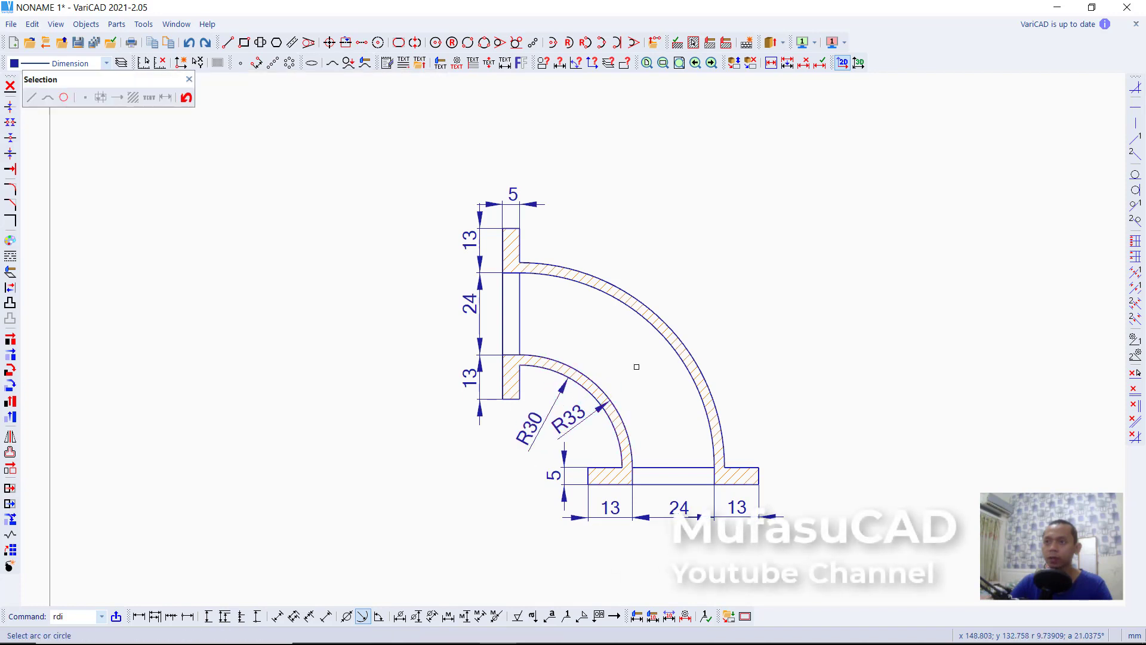
# Add radius dimensions to both arcs of the wall on the outside of the bend, placing the texts outside the elbow
pyautogui.click(654, 328)
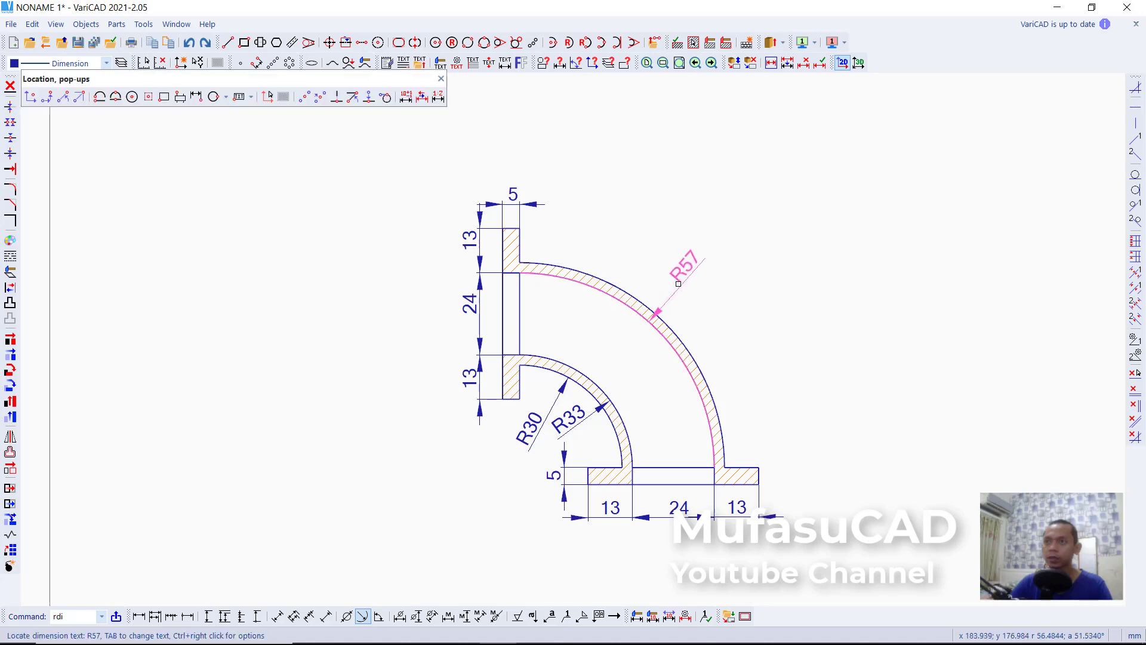
pyautogui.click(676, 314)
pyautogui.click(664, 325)
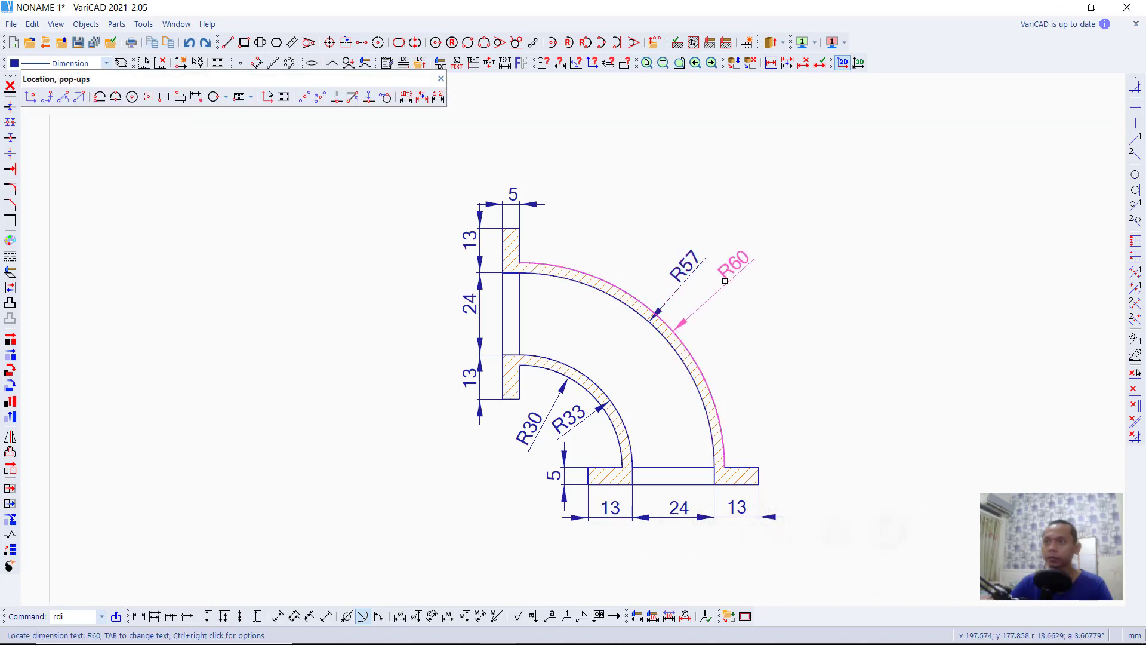
pyautogui.click(719, 285)
pyautogui.scroll(1, 706, 361)
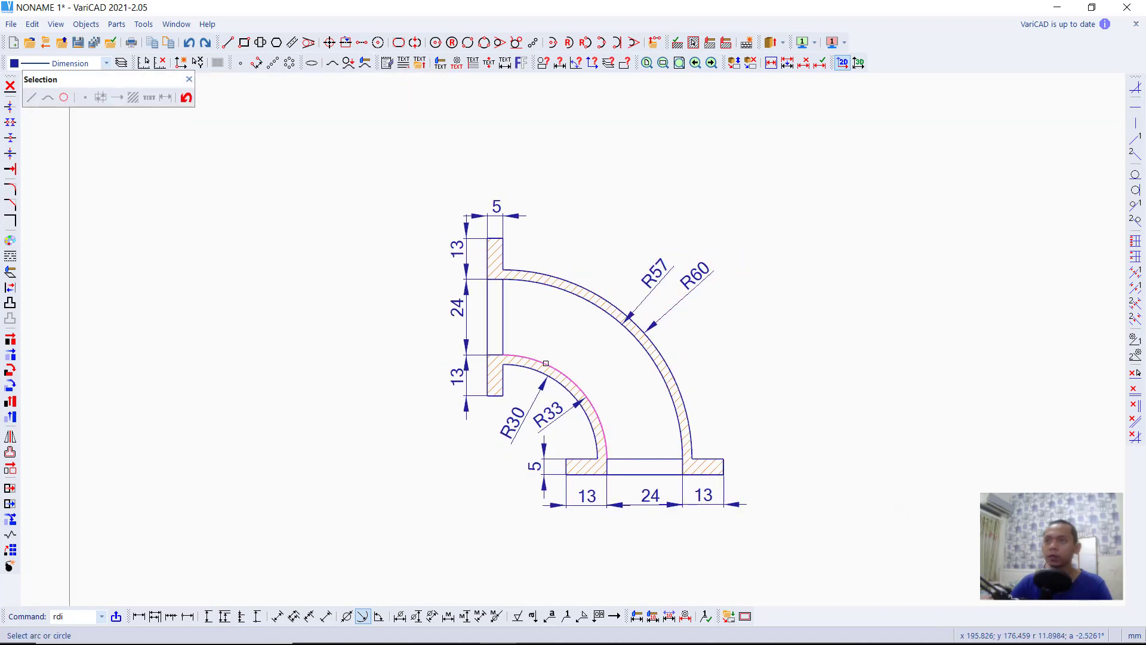
pyautogui.scroll(1, 591, 370)
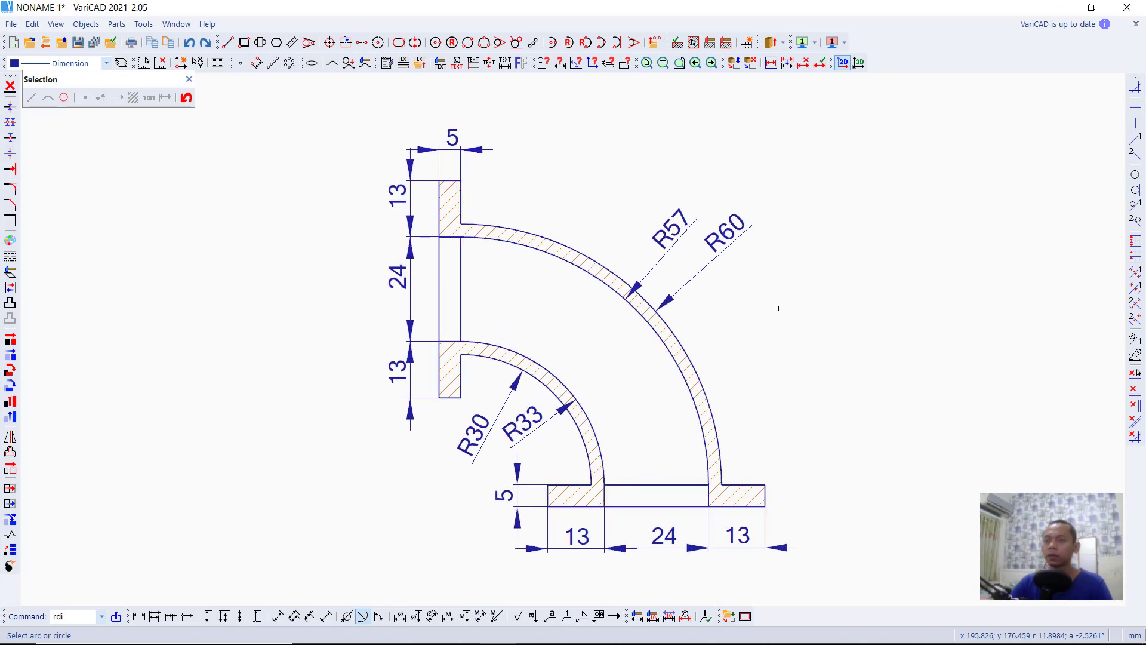